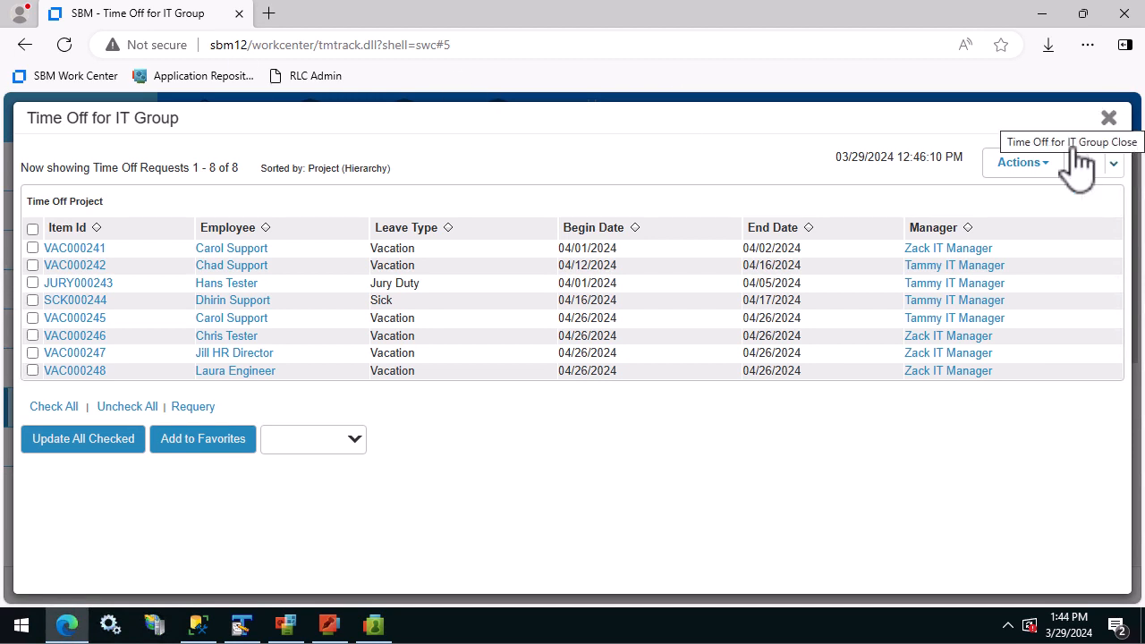
Close the IT group time off report and create a new shared calendar view named IT Schedule
left_click(1108, 118)
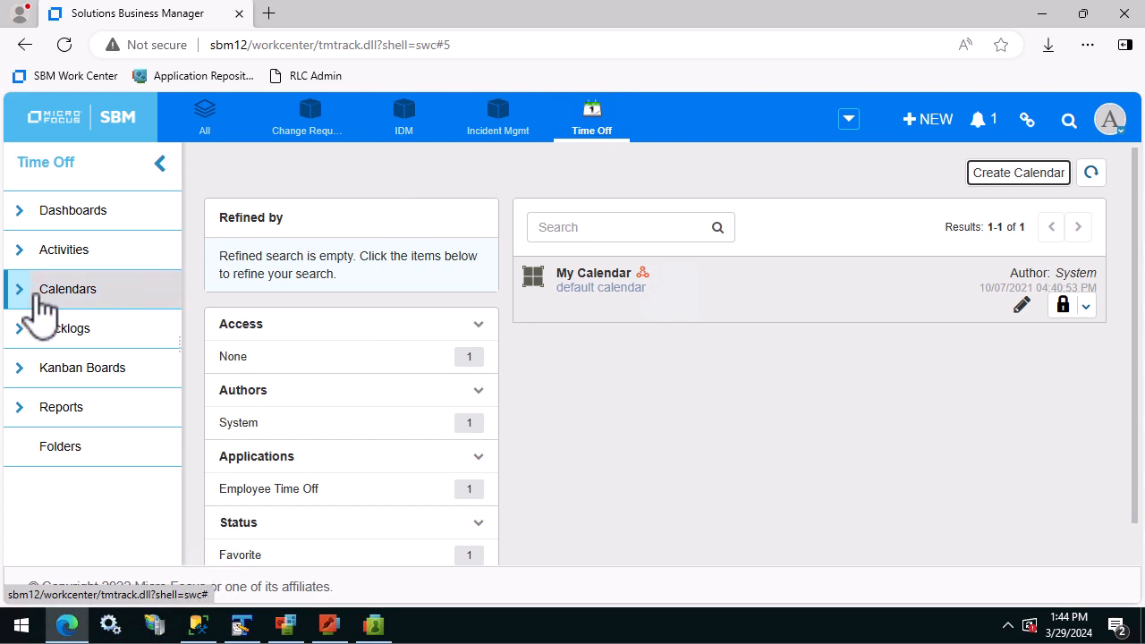
left_click(991, 180)
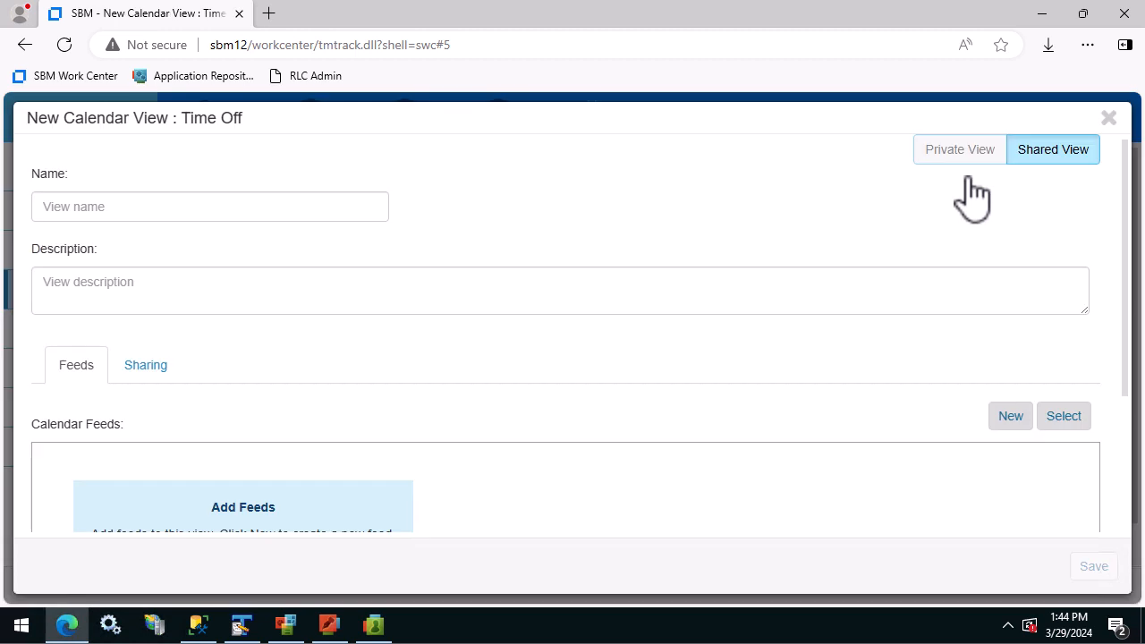
left_click(343, 206)
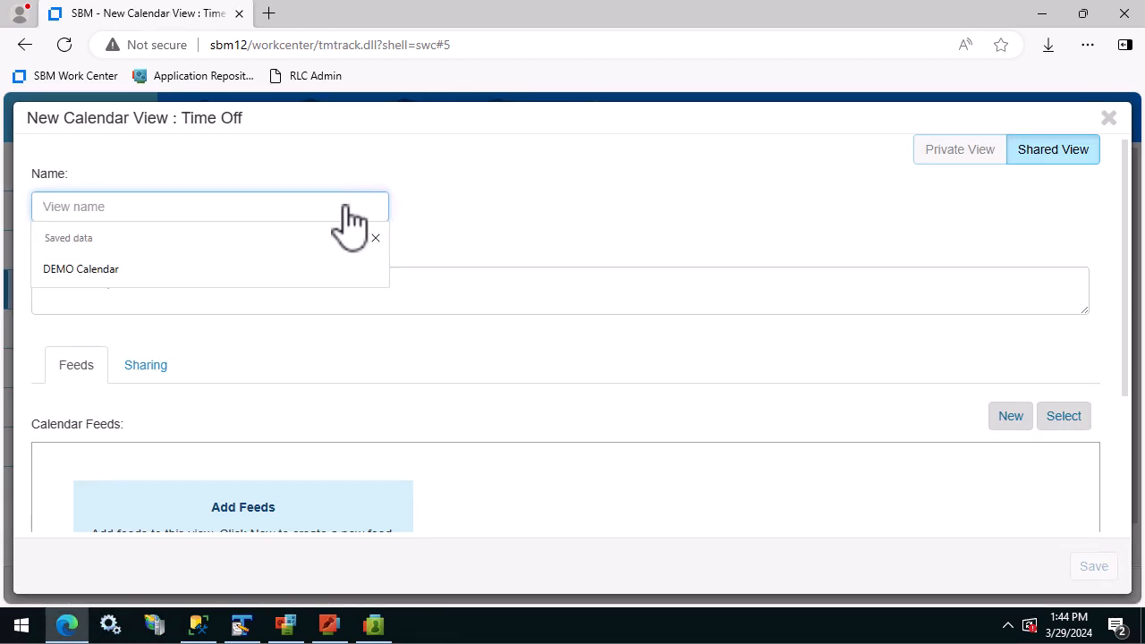
type("IT Sch")
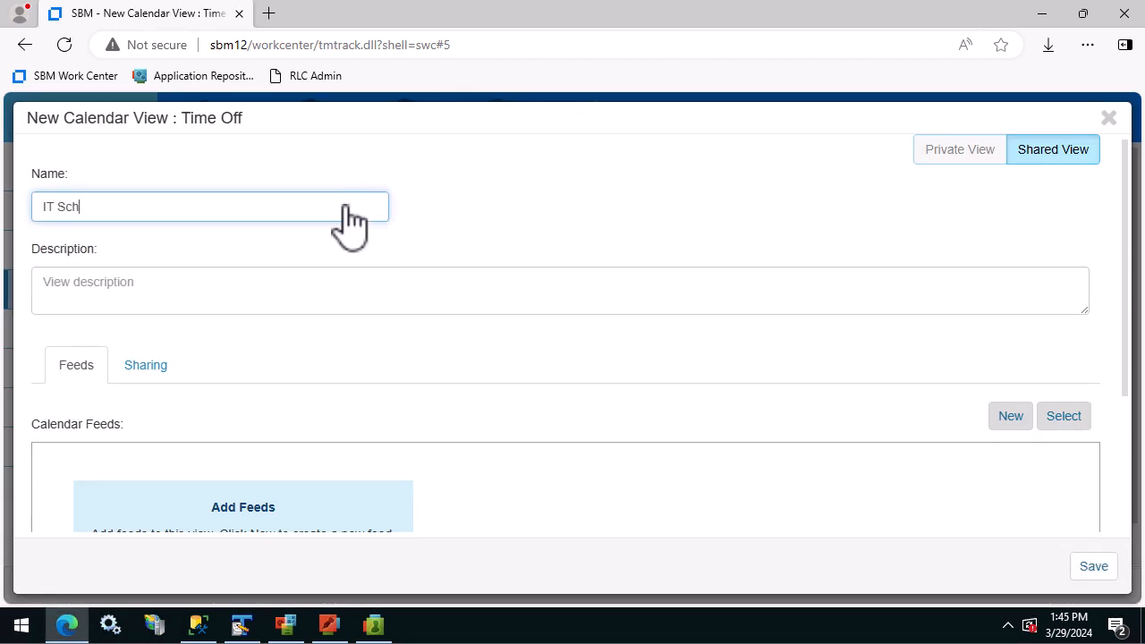
type("edule")
left_click(128, 285)
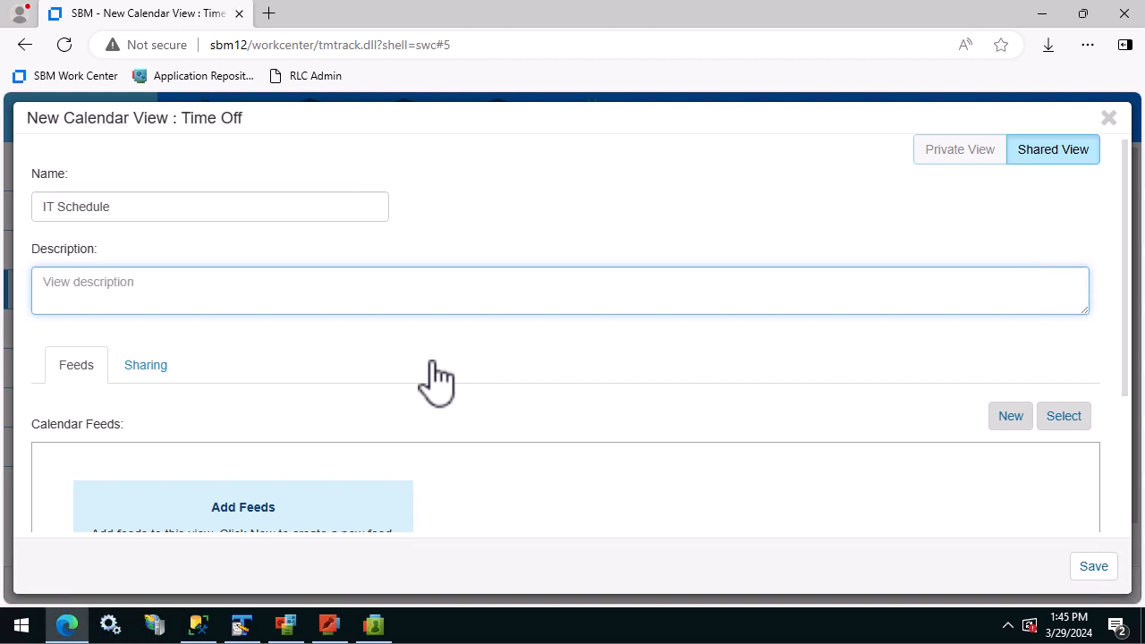
Add a new feed of type Calendar Feed to the view, using the Employee Time Off application
scroll(436, 381, "down", 2)
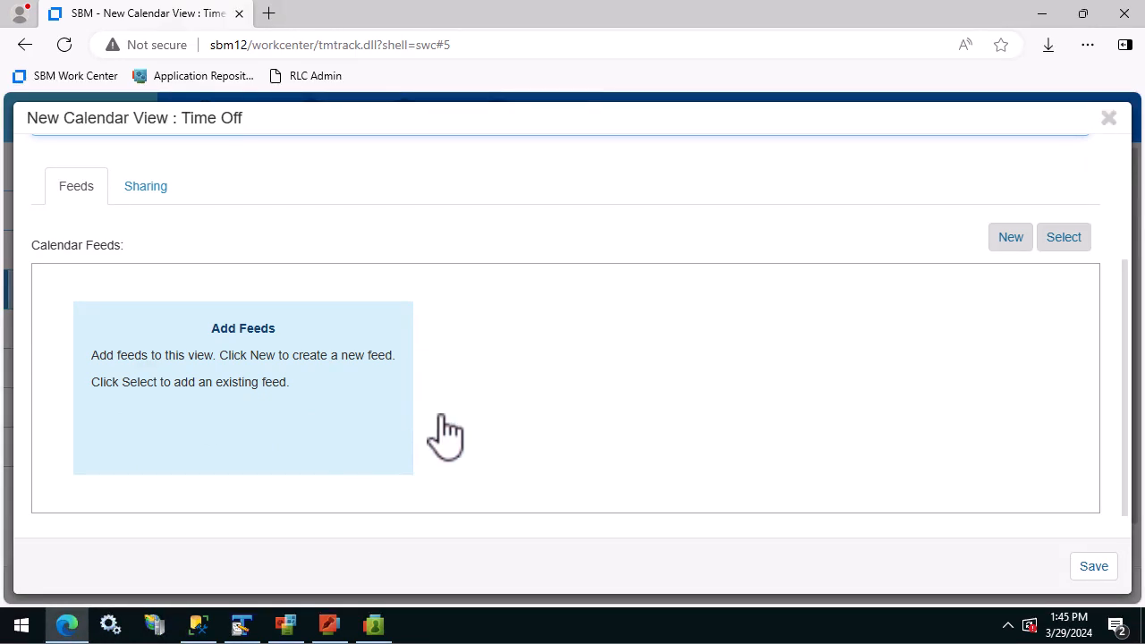
left_click(1013, 240)
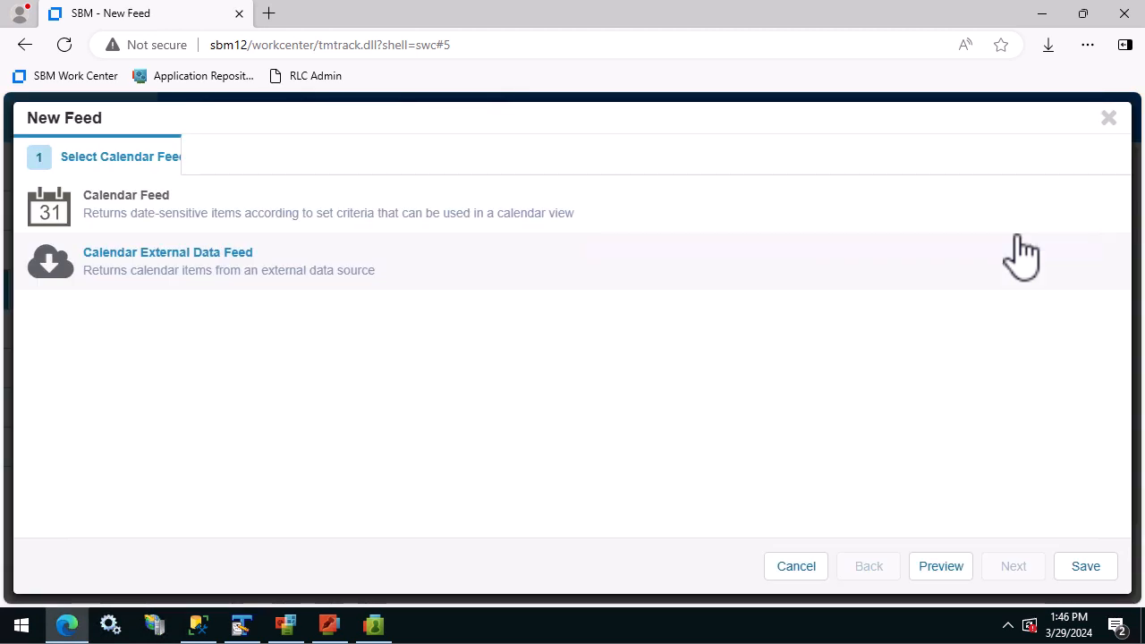
left_click(125, 215)
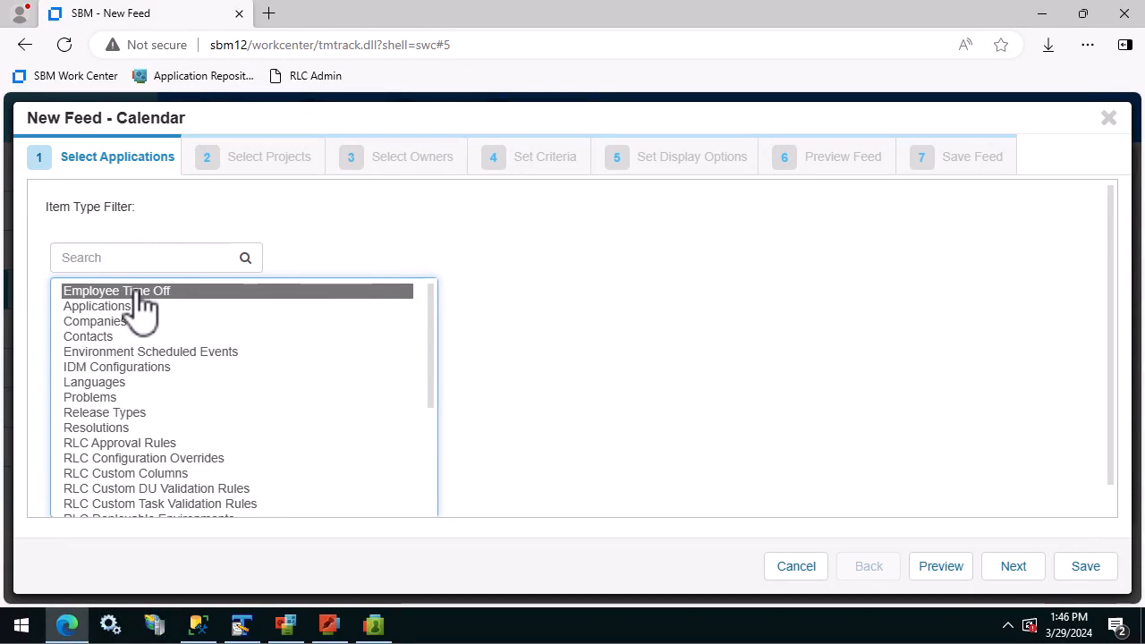
left_click(1022, 571)
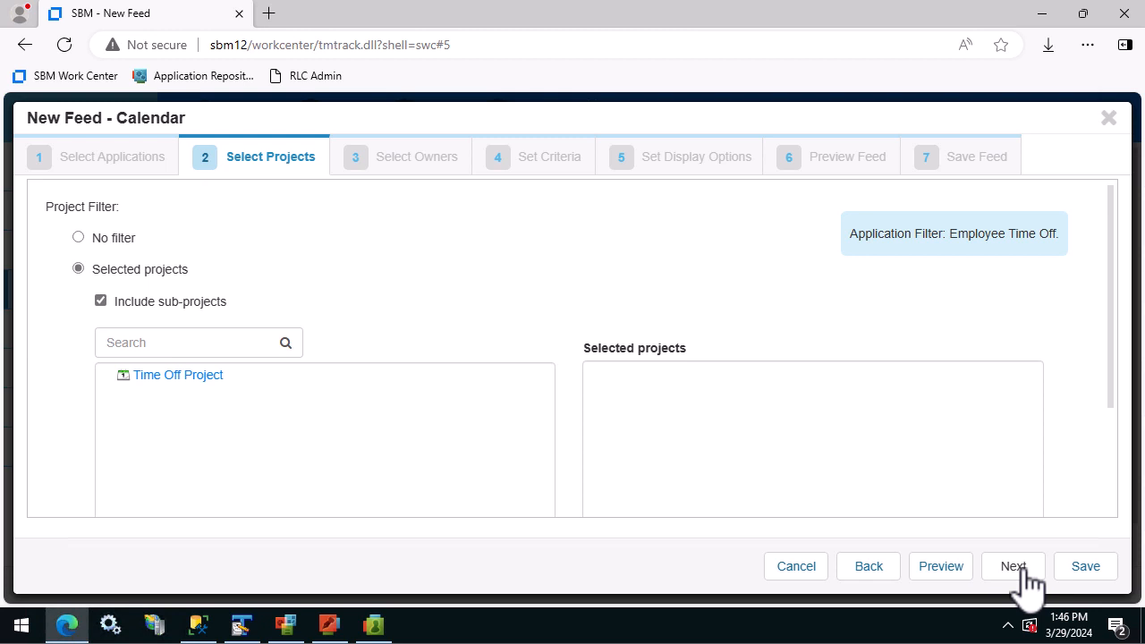
Include the Time Off Project in the feed's selected projects and set the owner filter to No filter
mouse_move(250, 380)
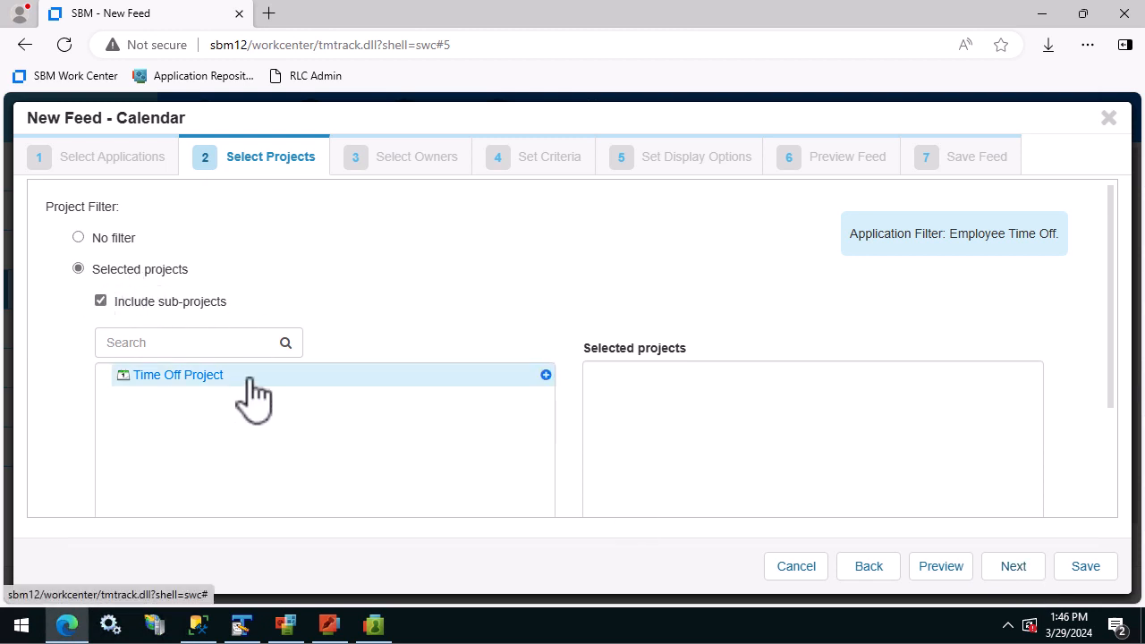
left_click(546, 376)
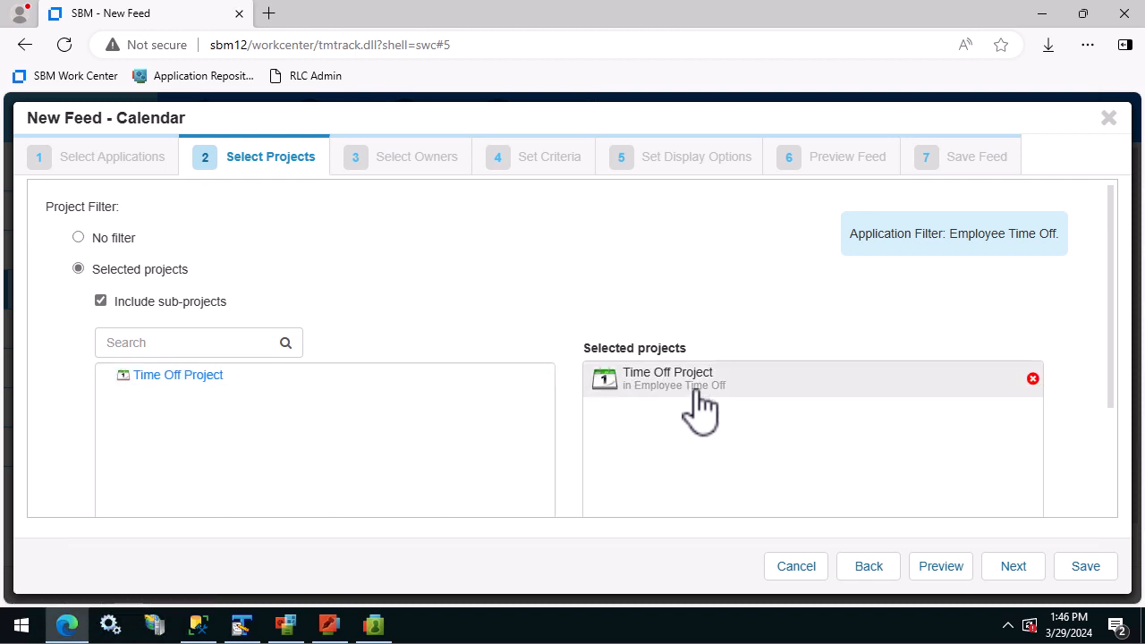
left_click(1014, 577)
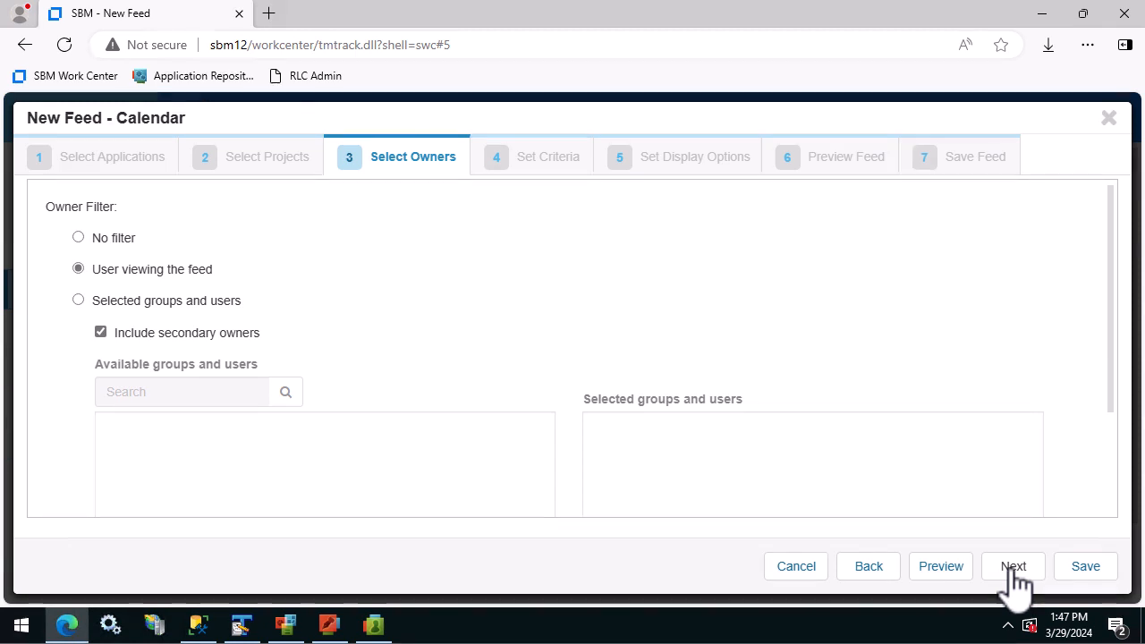
left_click(79, 238)
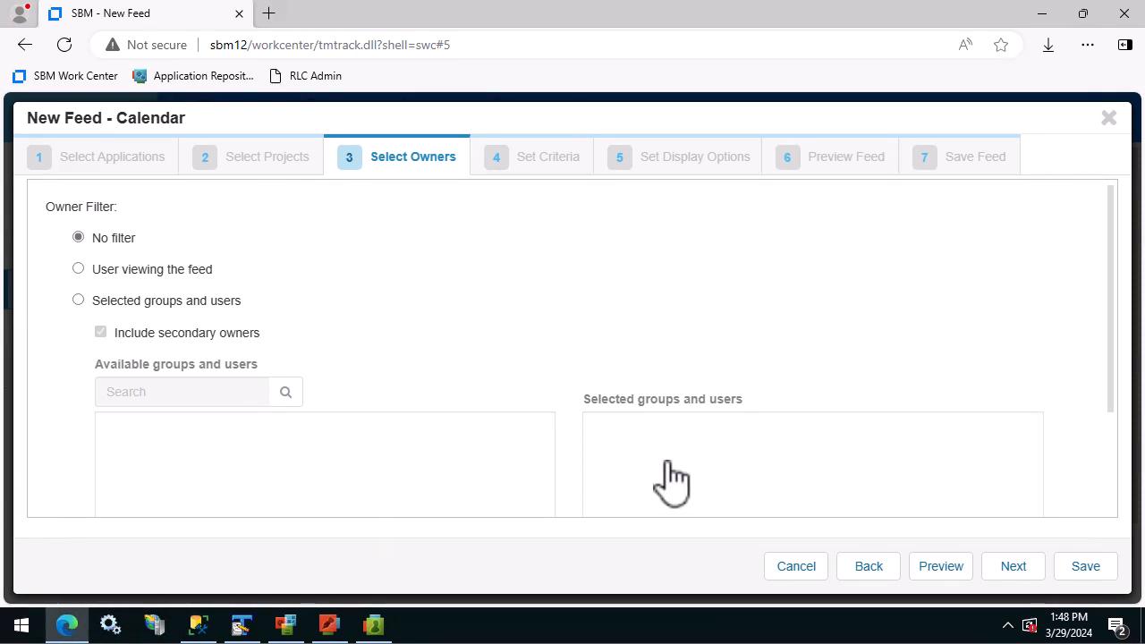
left_click(1009, 577)
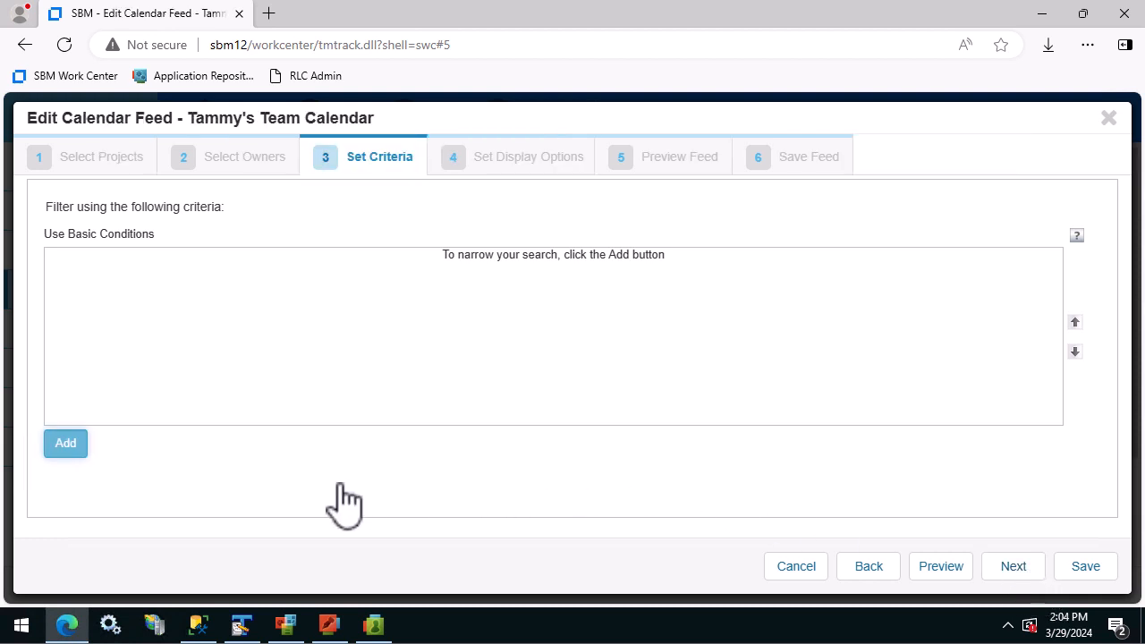
Add a feed criterion where State does not contain any of Cancel Request, Canceled and Rejected
left_click(67, 444)
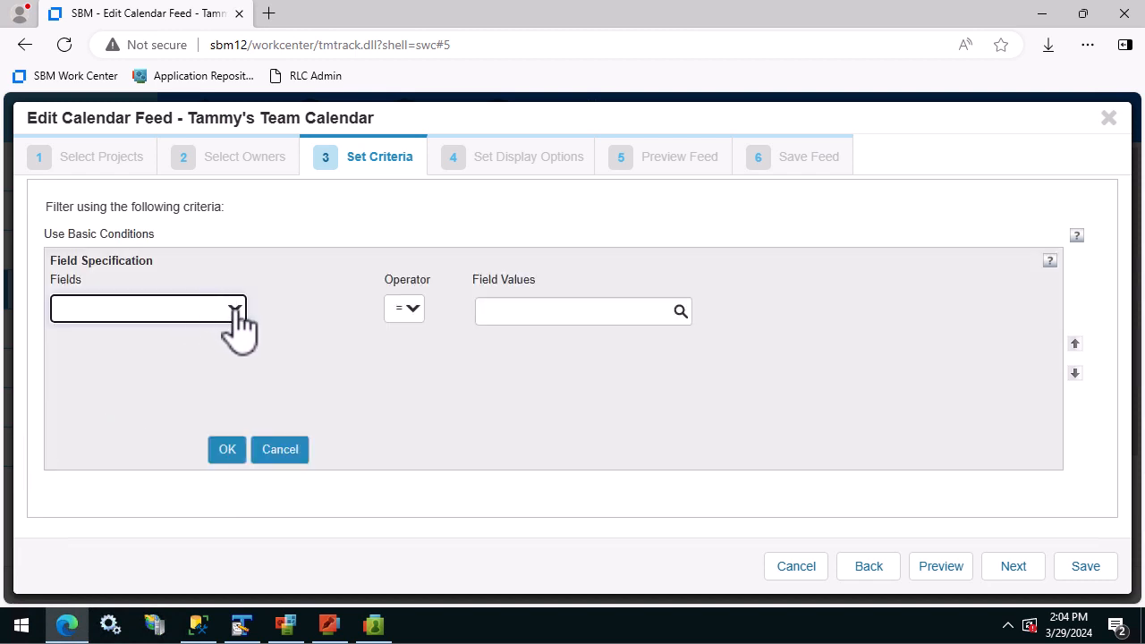
left_click(234, 309)
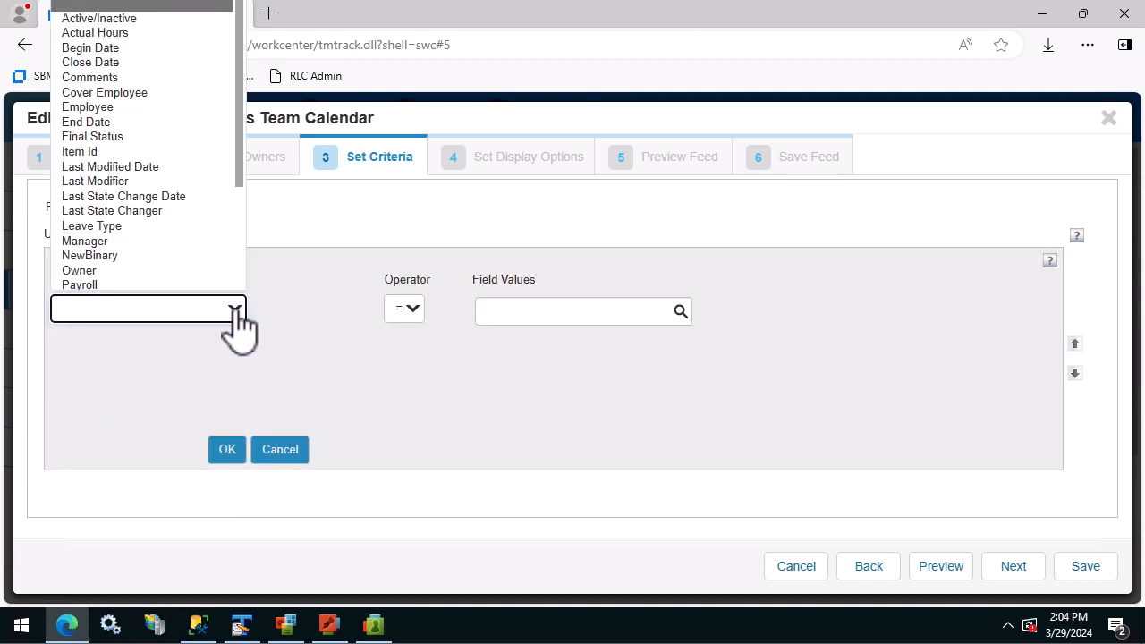
type("st")
left_click(212, 282)
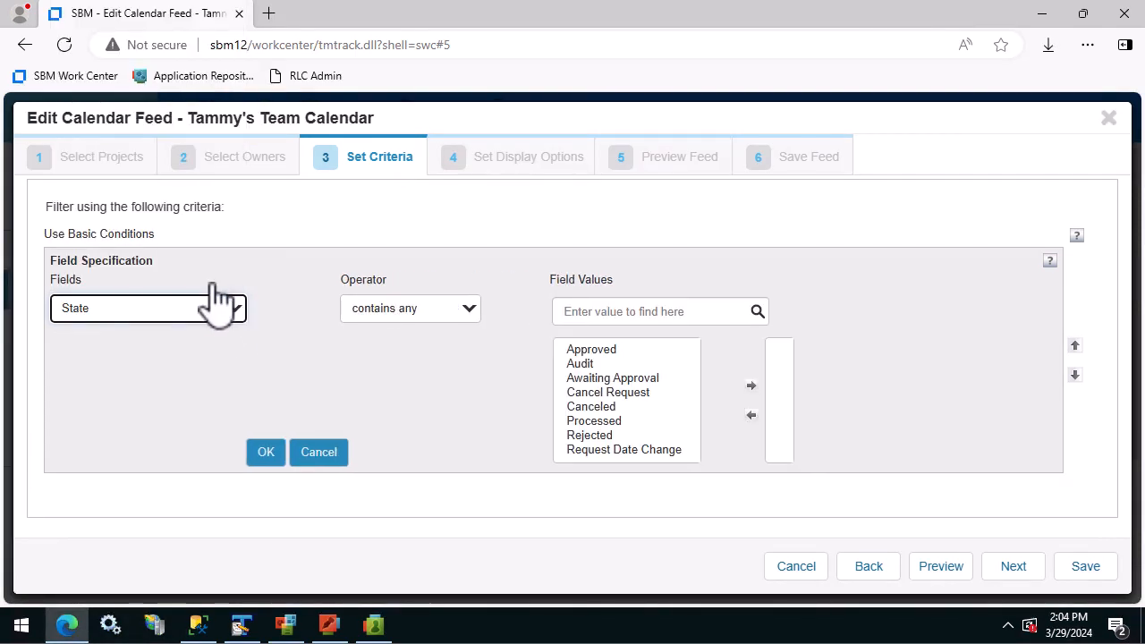
key("Tab")
left_click(463, 311)
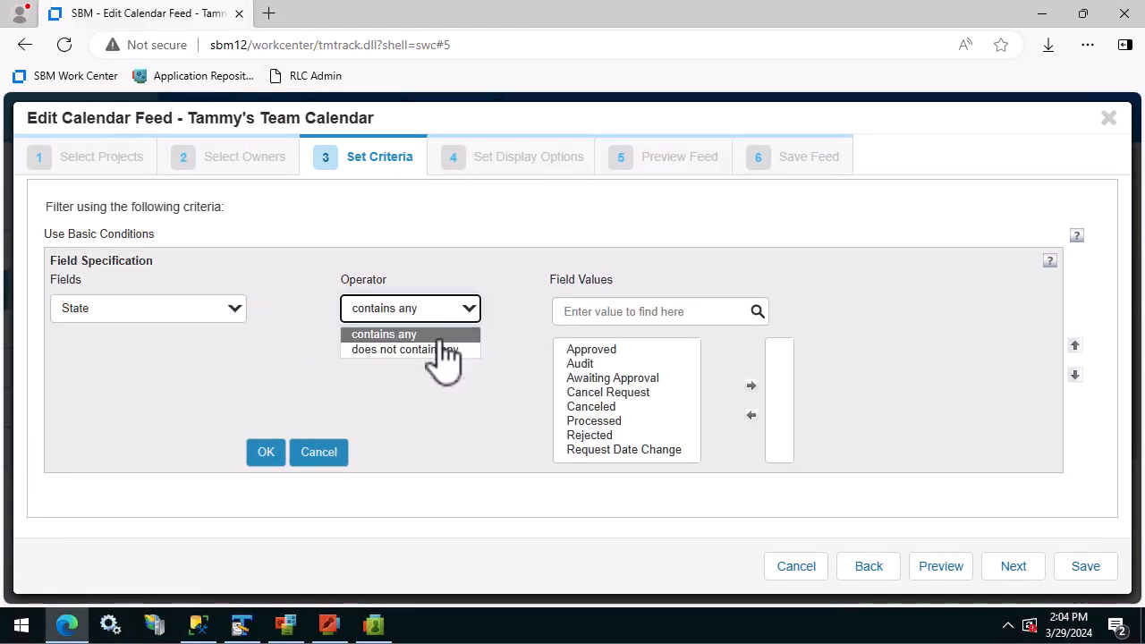
left_click(442, 349)
left_click(626, 393)
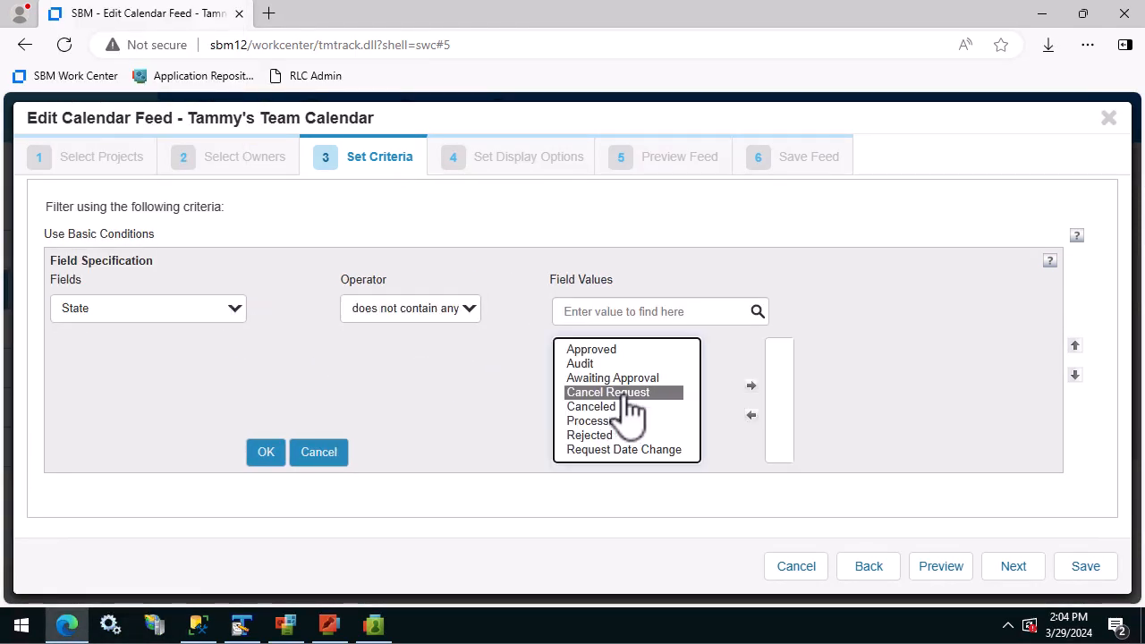
double_click(628, 396)
double_click(627, 408)
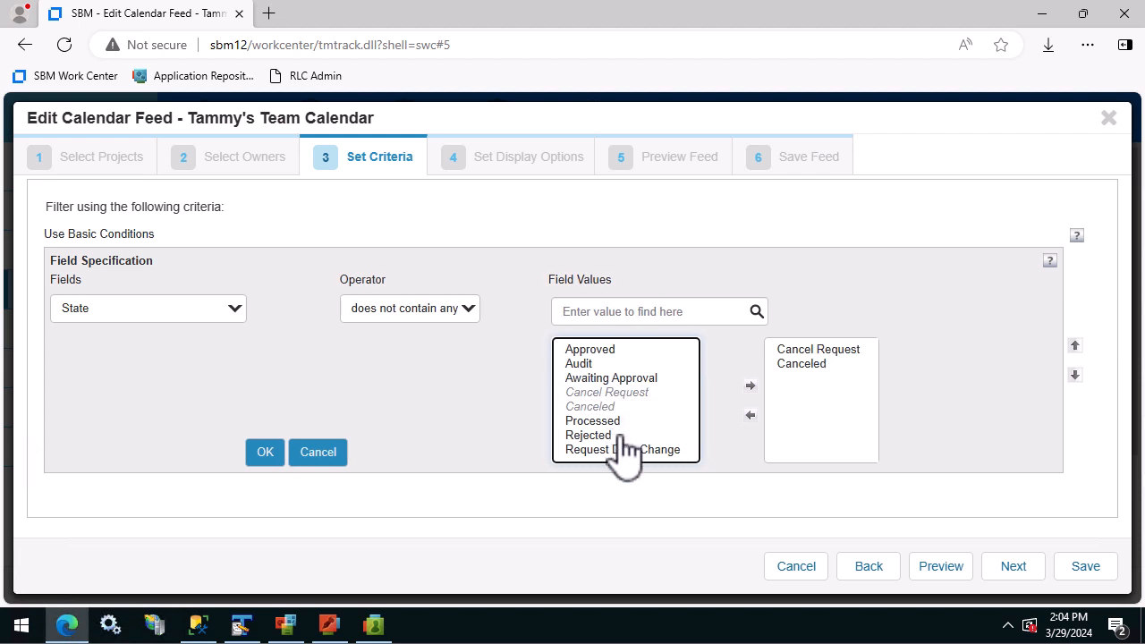
double_click(617, 435)
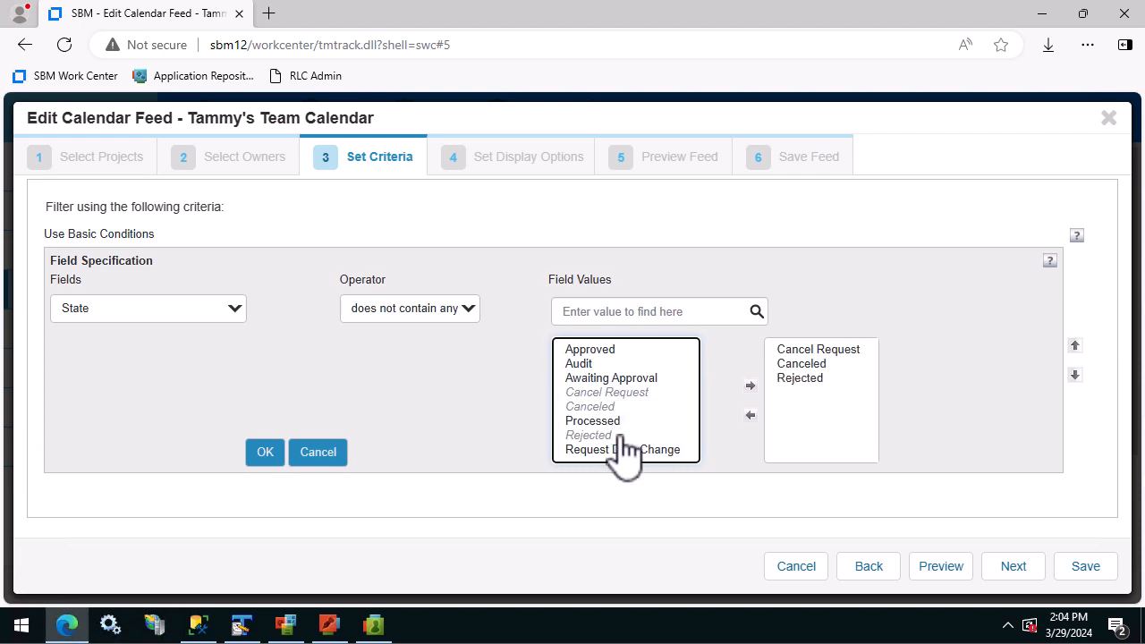
left_click(269, 452)
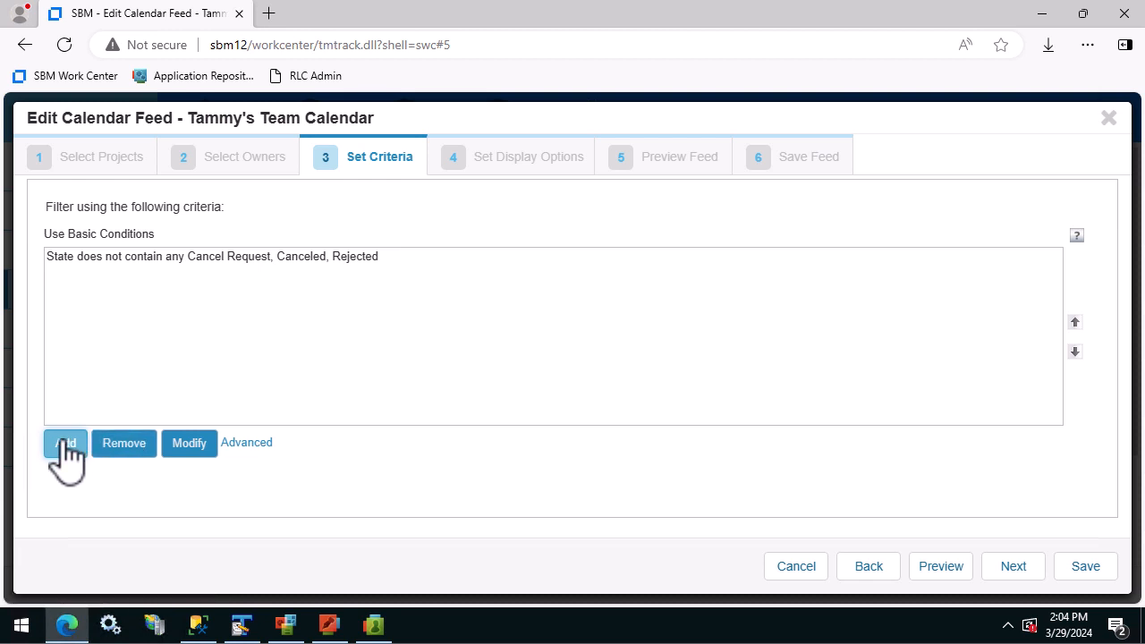
Add a second criterion where Manager contains any of the IT manager the feed is named after, and proceed to the display options
left_click(66, 442)
left_click(236, 331)
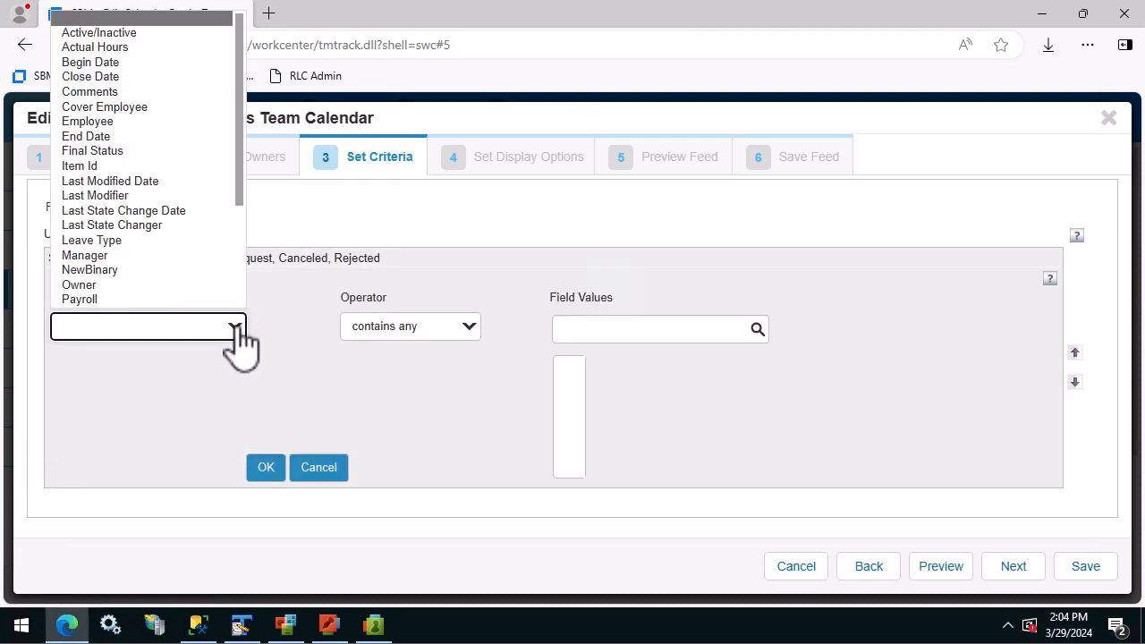
key("m")
left_click(184, 257)
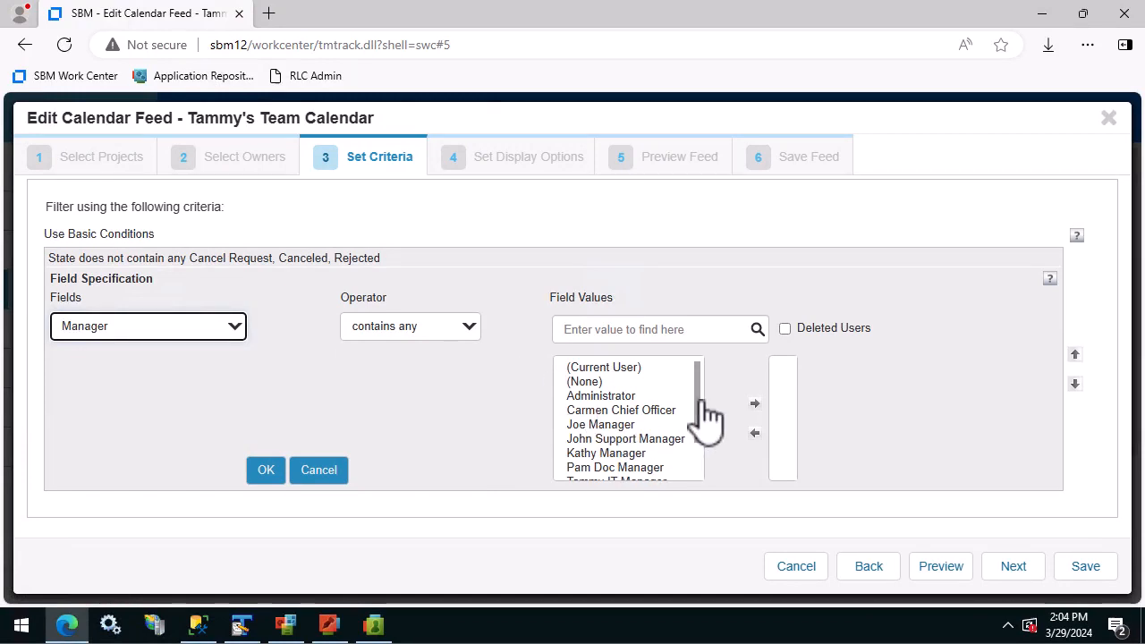
left_click_drag(698, 398, 690, 491)
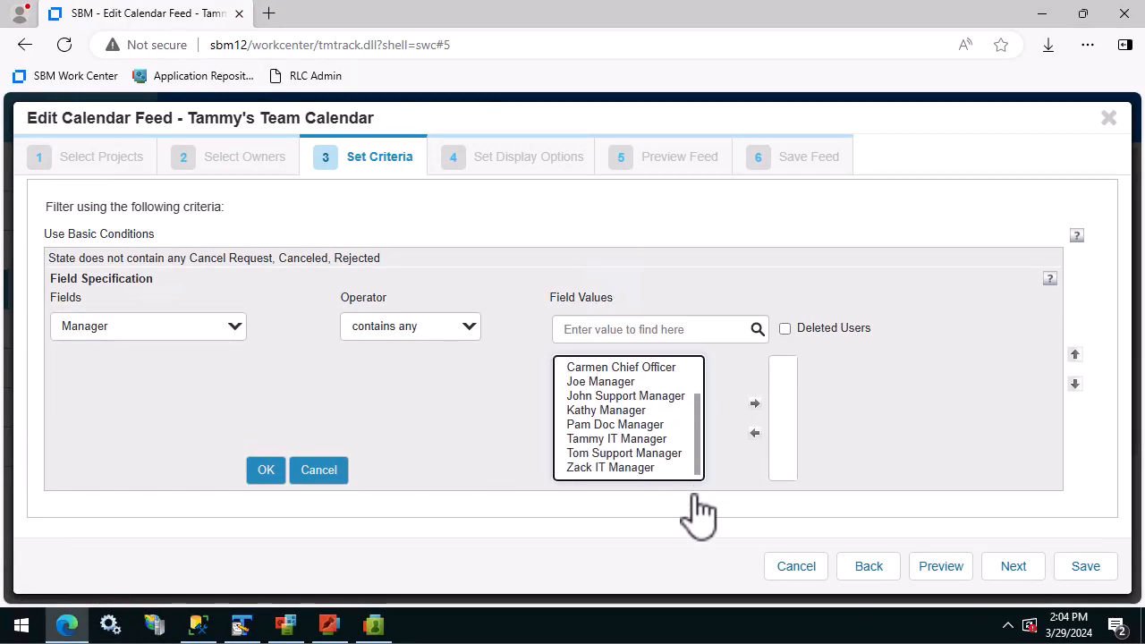
double_click(607, 439)
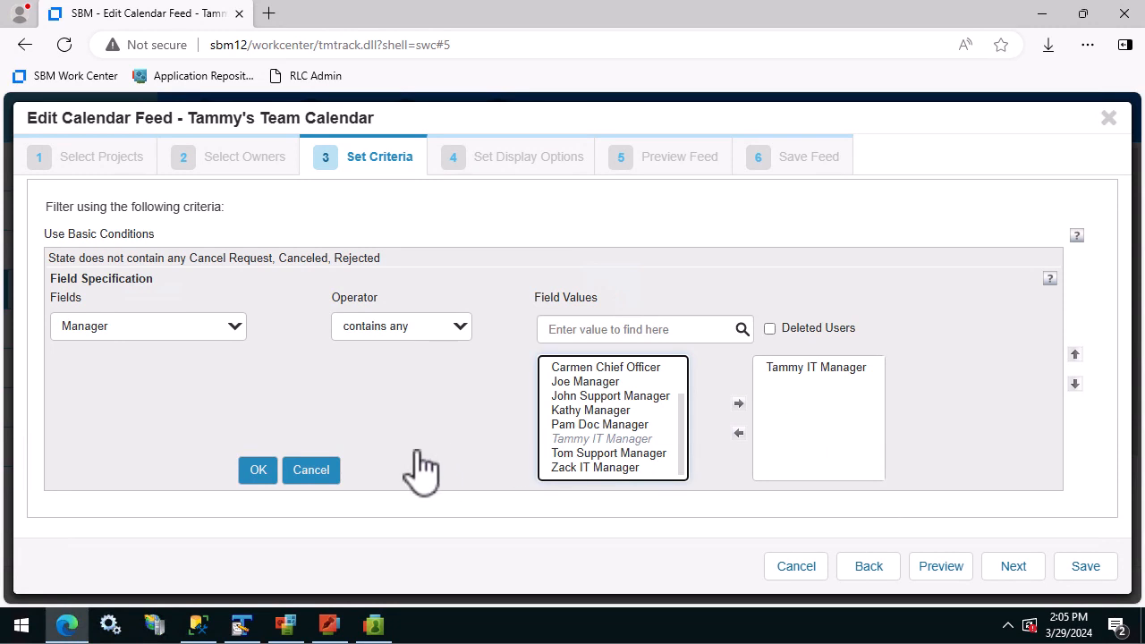
left_click(257, 474)
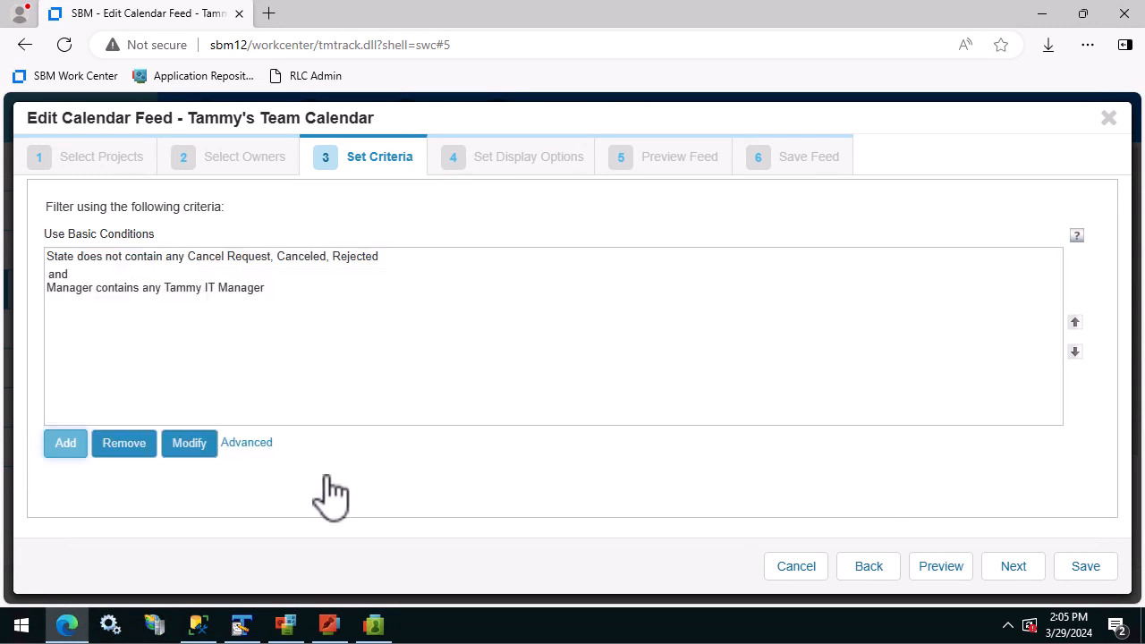
left_click(1016, 567)
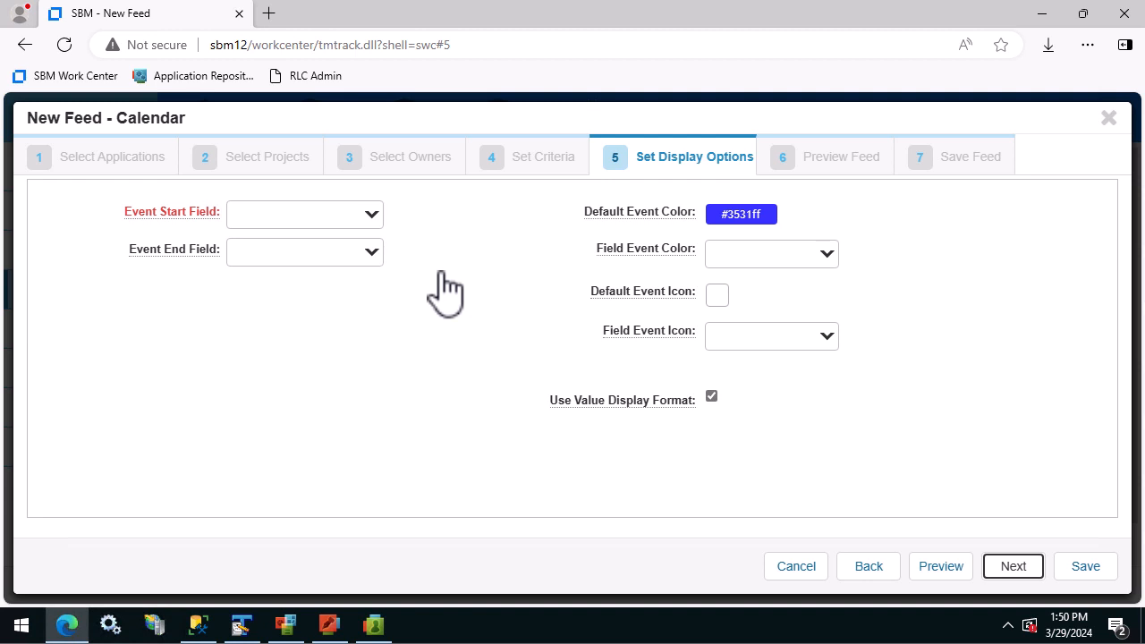
Set the feed's event start field to Begin Date and its event end field to End Date
mouse_move(154, 224)
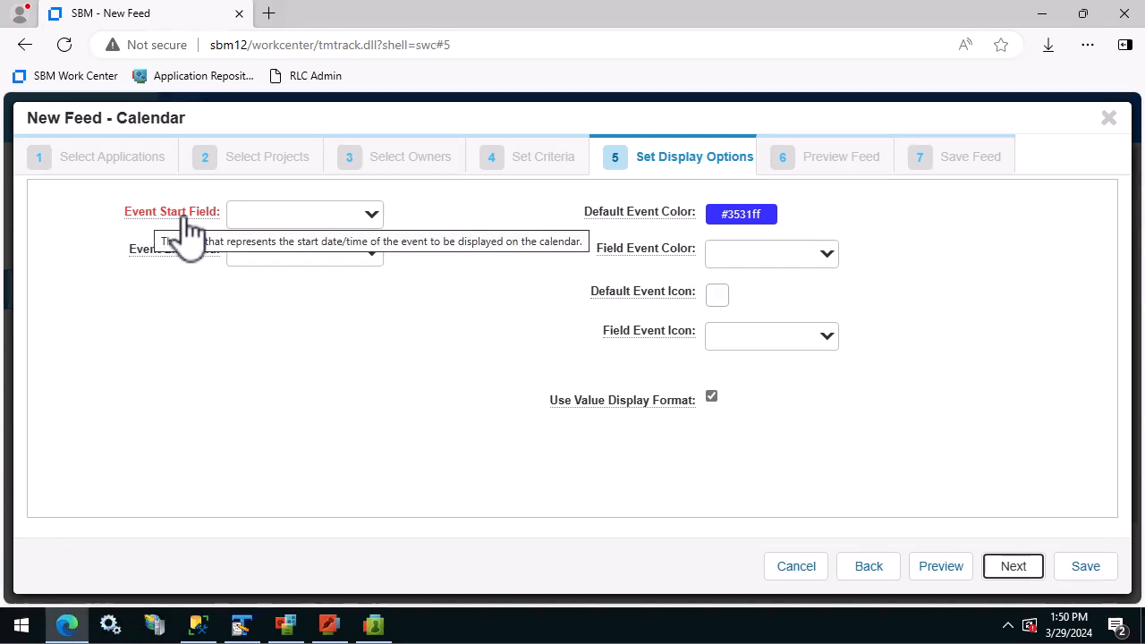
left_click(374, 219)
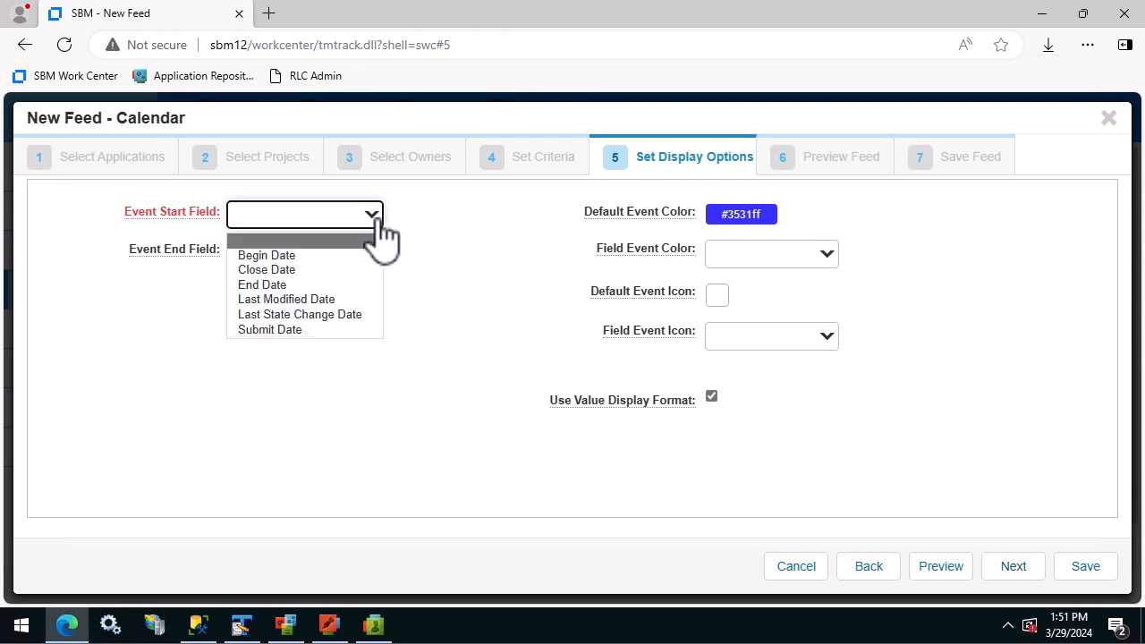
left_click(266, 255)
left_click(271, 254)
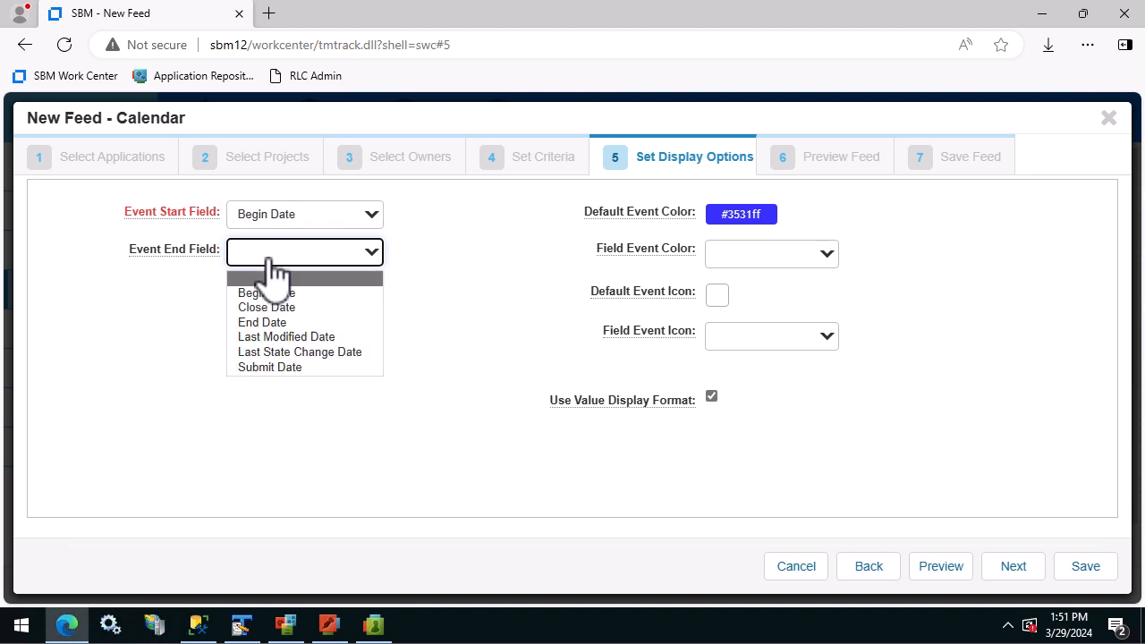
left_click(283, 325)
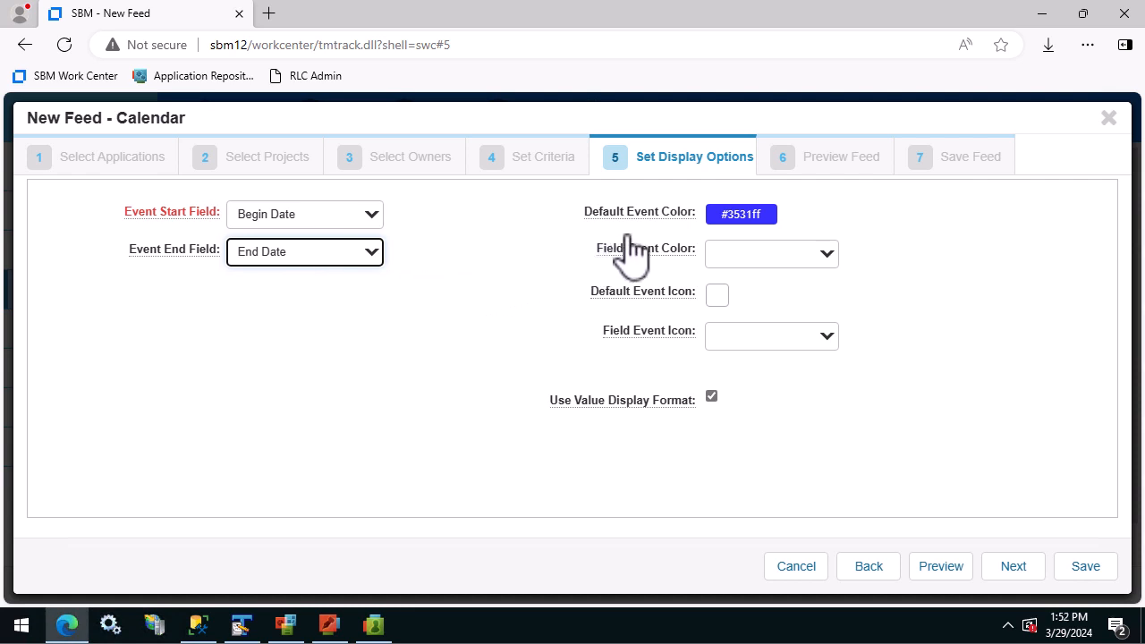
Set the default event color to #3166ff and color events by State, giving Awaiting Approval a light orange
left_click(768, 220)
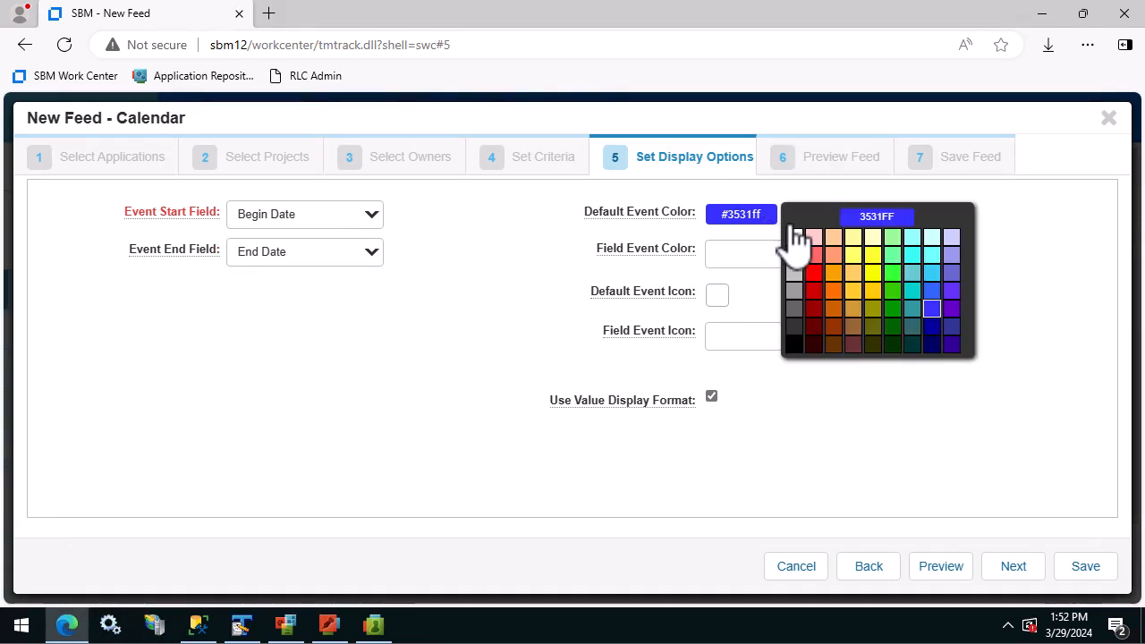
left_click(932, 291)
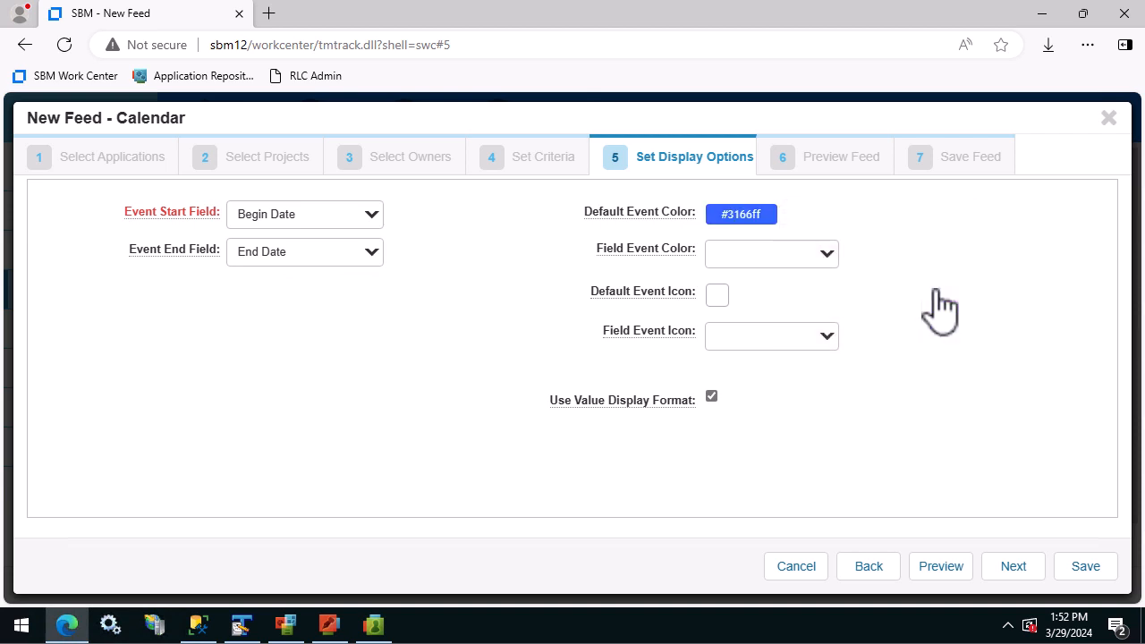
left_click(827, 259)
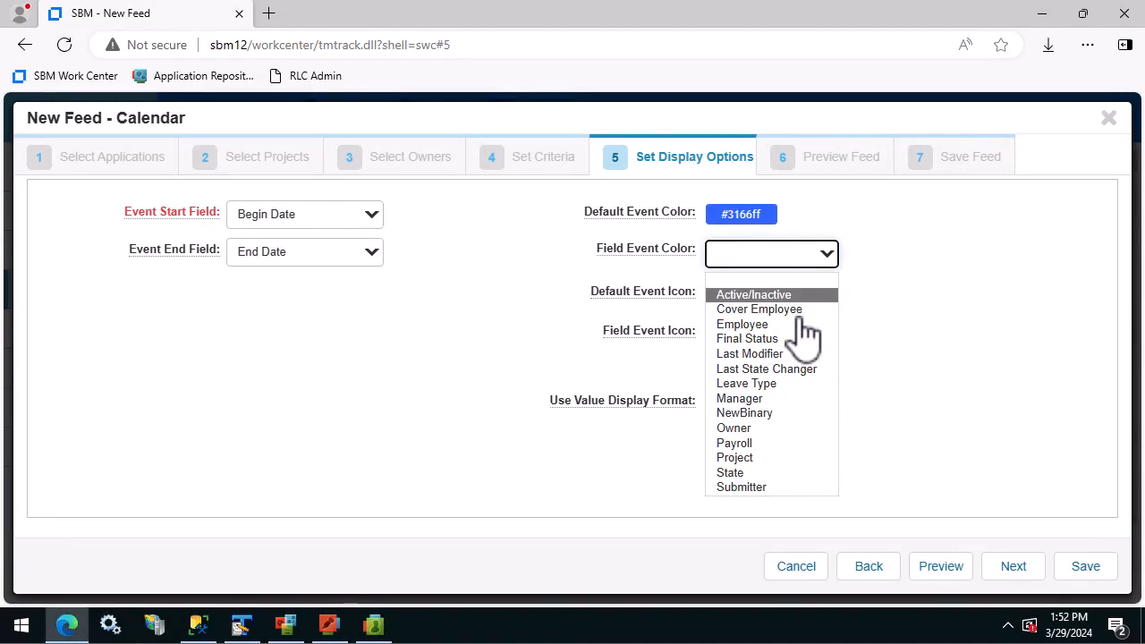
left_click(731, 473)
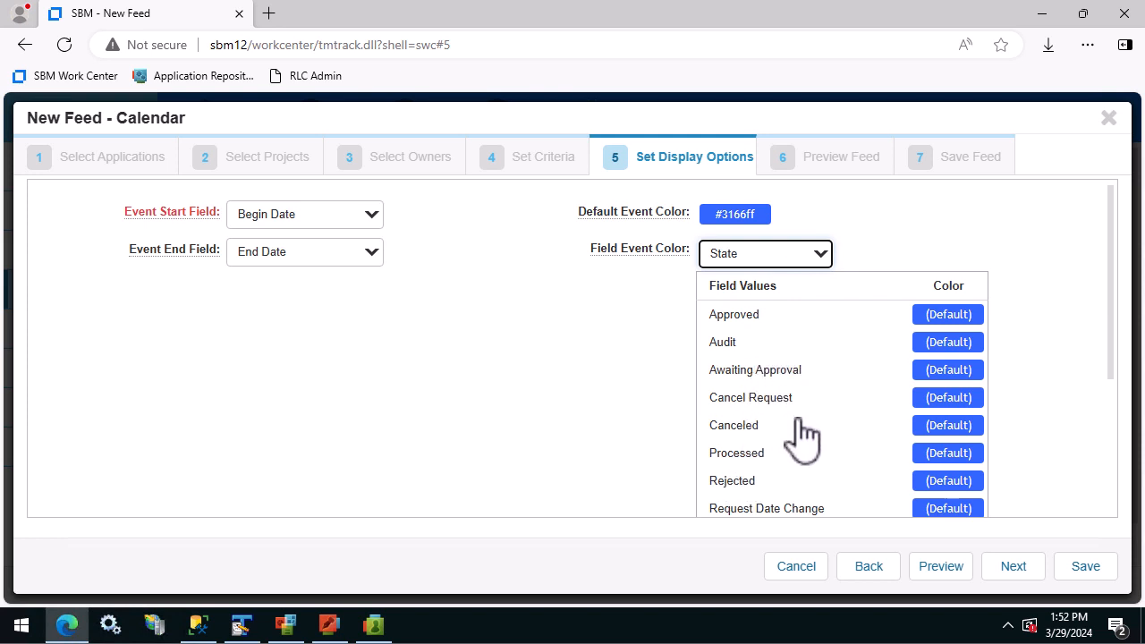
scroll(803, 474, "down", 1)
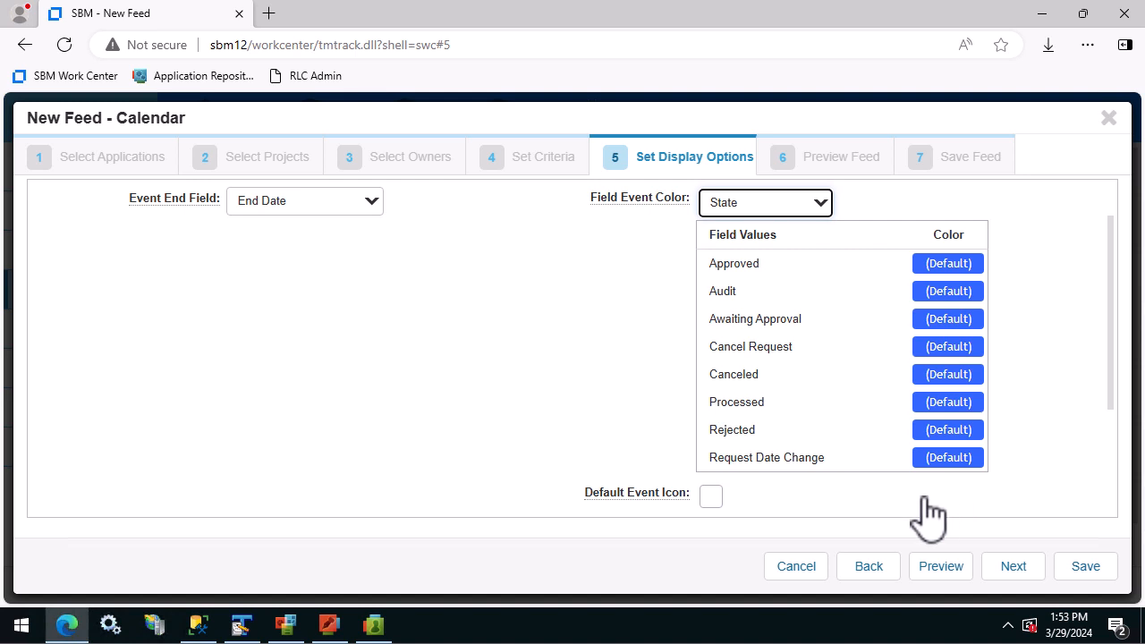
left_click(945, 327)
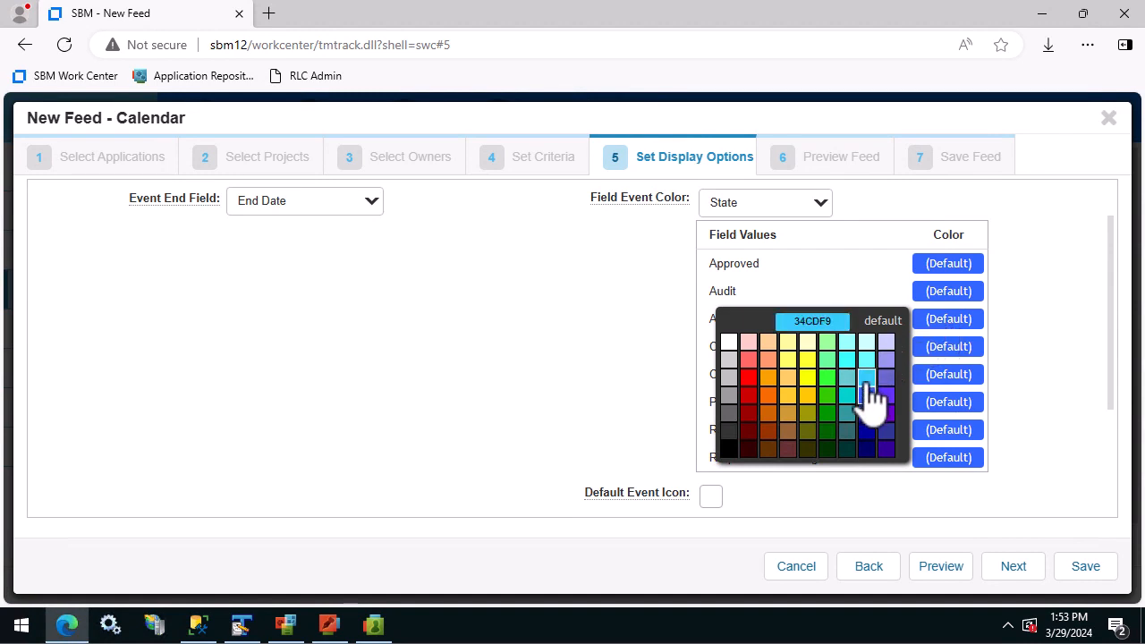
left_click(787, 376)
Set the feed's default event icon to the clock
scroll(825, 404, "down", 2)
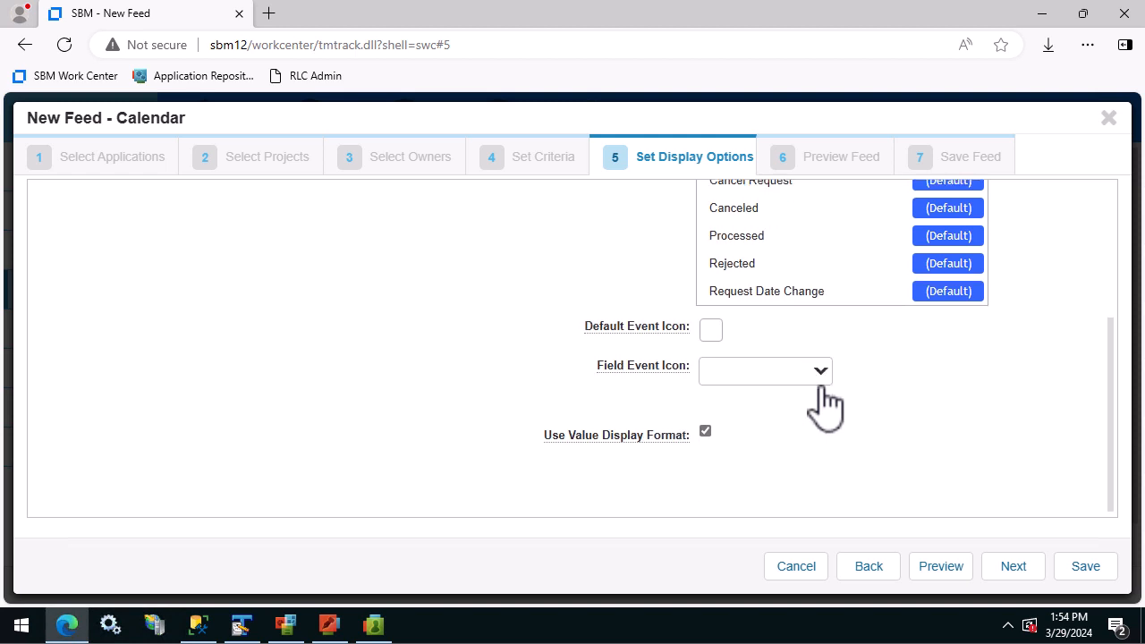
left_click(712, 331)
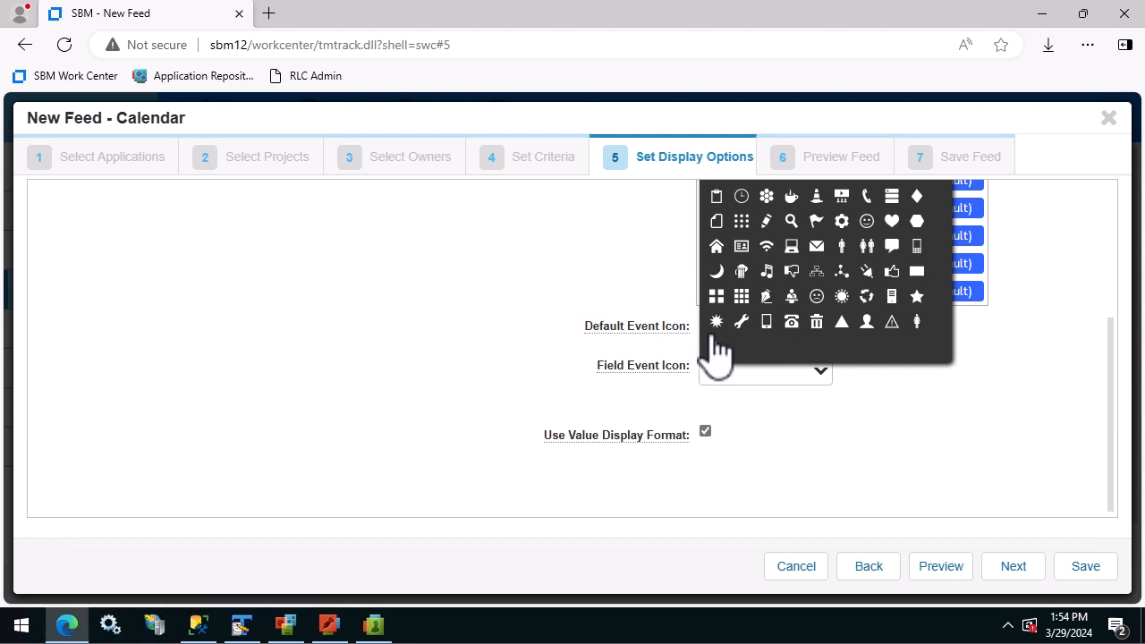
left_click(740, 322)
left_click(744, 201)
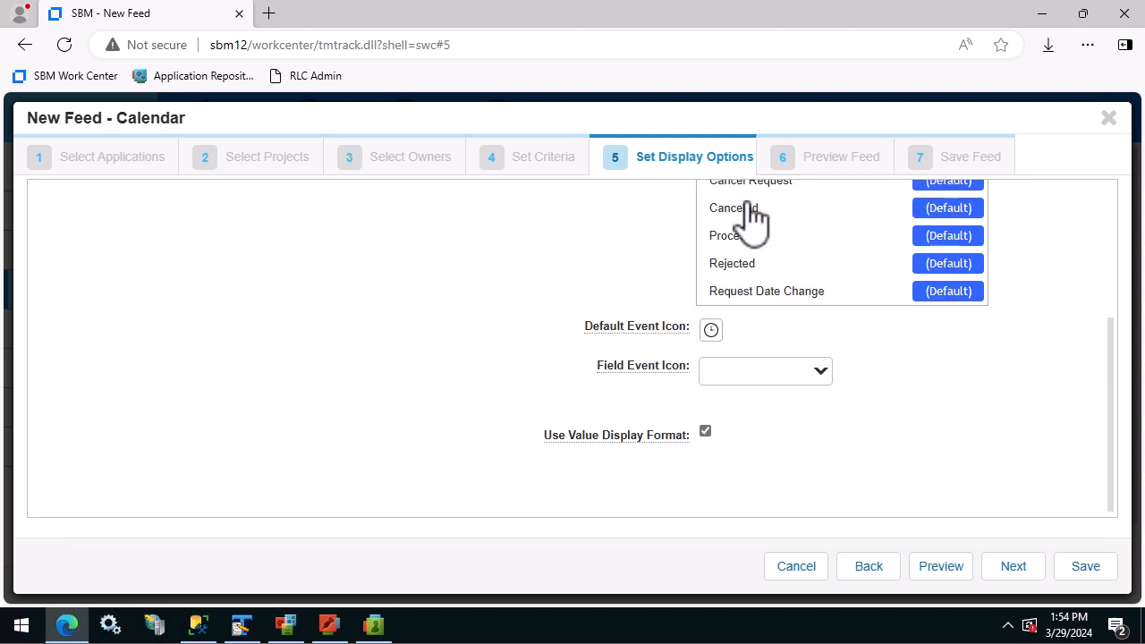
Base event icons on Leave Type, using a columned building for Jury Duty, a neutral face for Sick and a flower for Bereavement
left_click(820, 376)
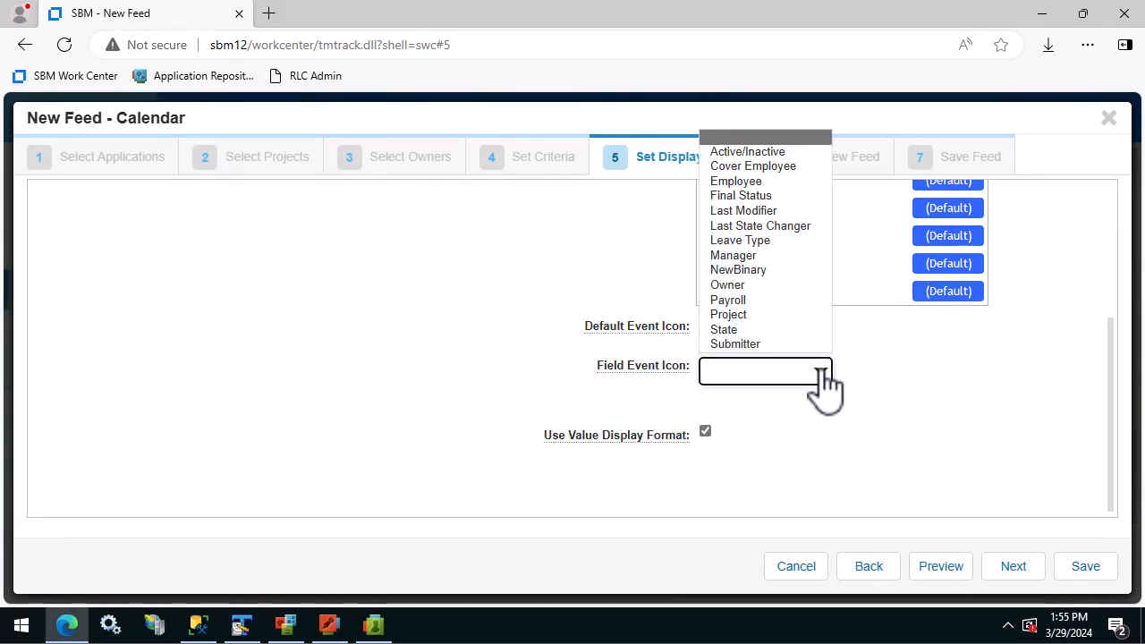
left_click(766, 242)
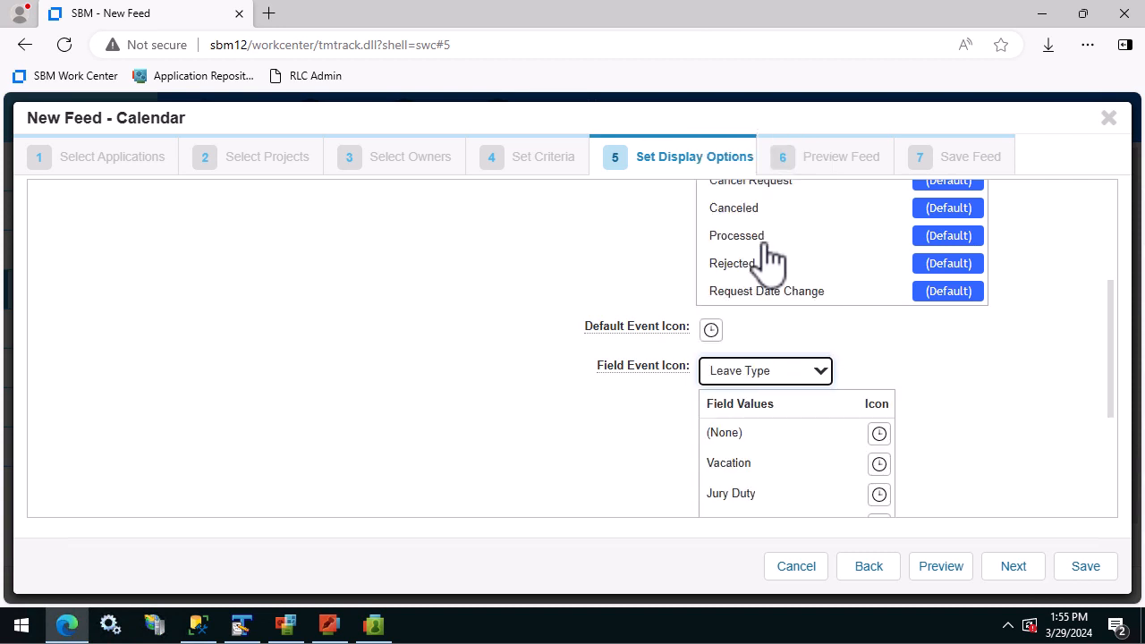
scroll(953, 486, "down", 2)
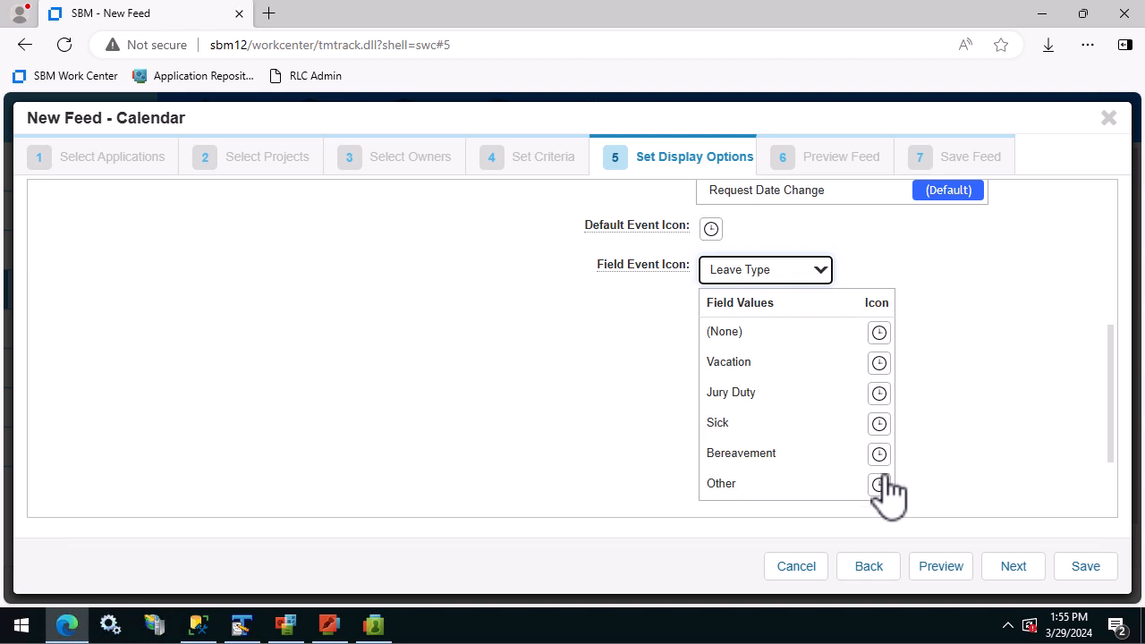
left_click(880, 398)
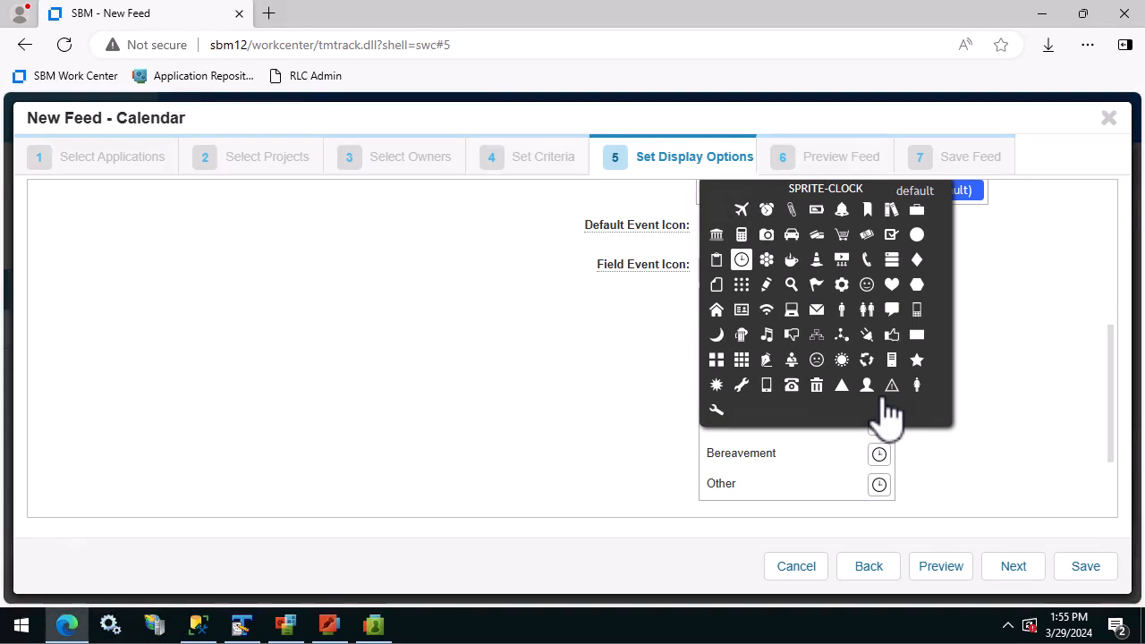
left_click(715, 235)
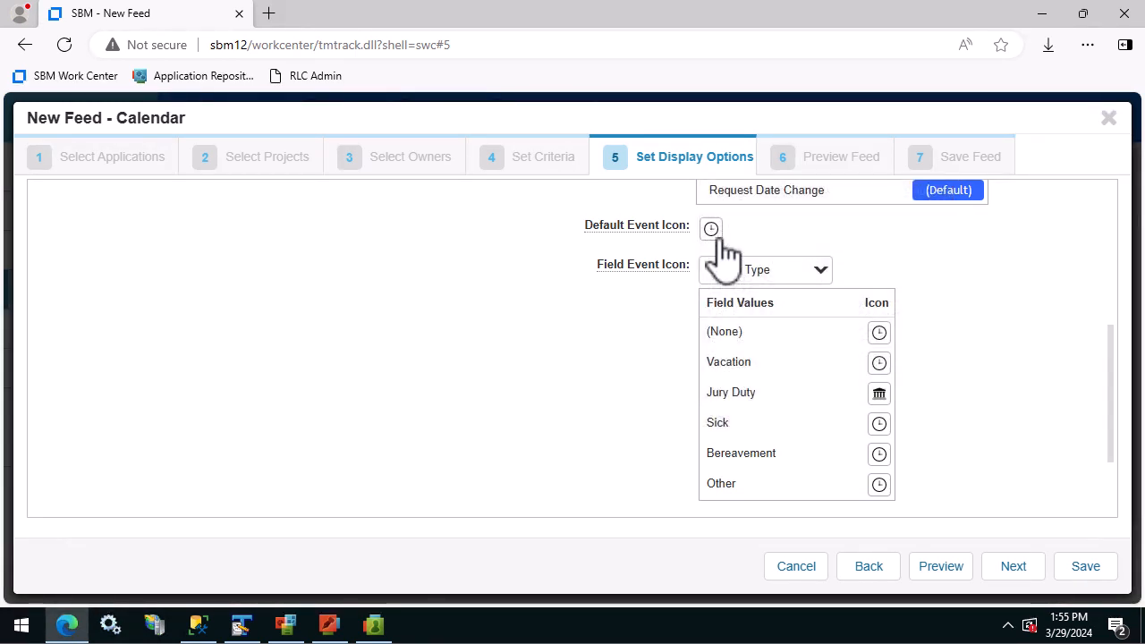
left_click(880, 425)
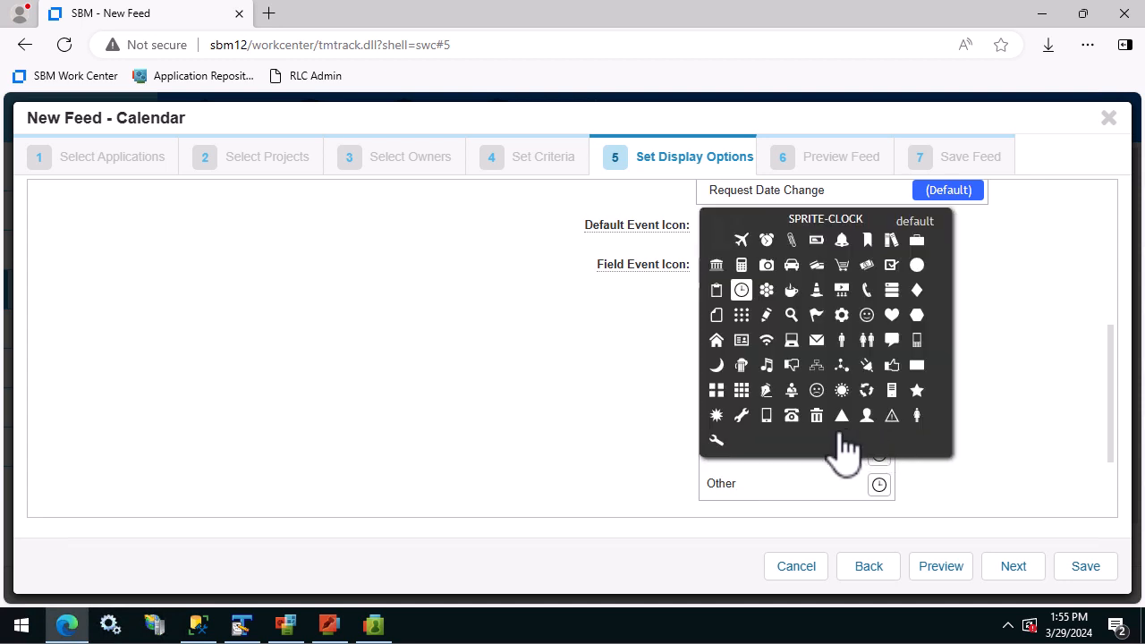
left_click(817, 389)
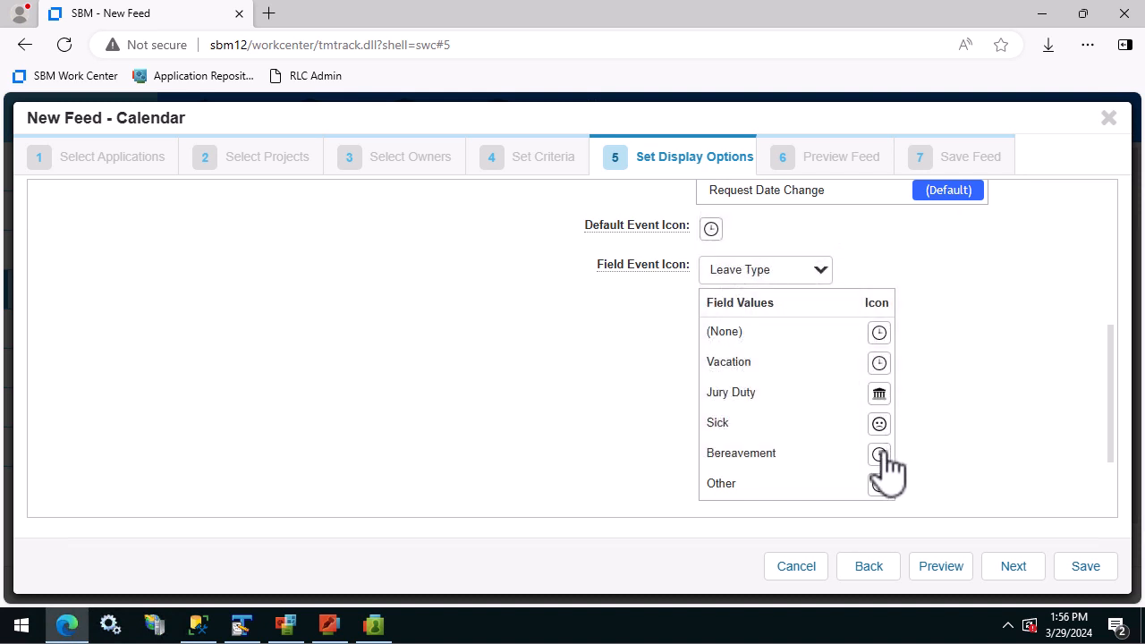
left_click(879, 454)
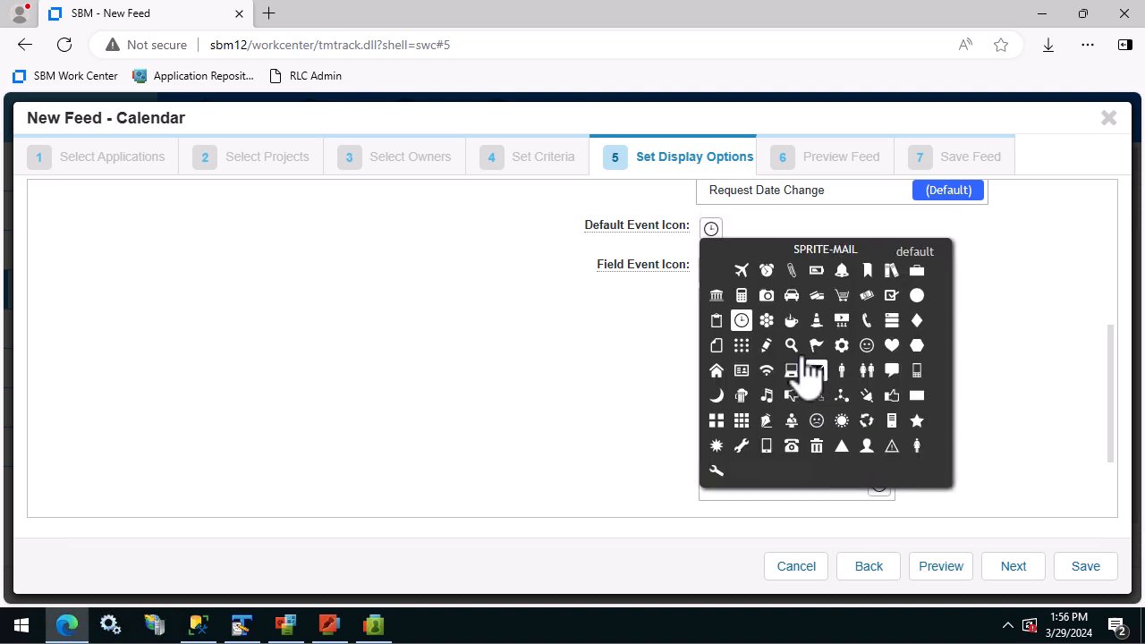
left_click(766, 320)
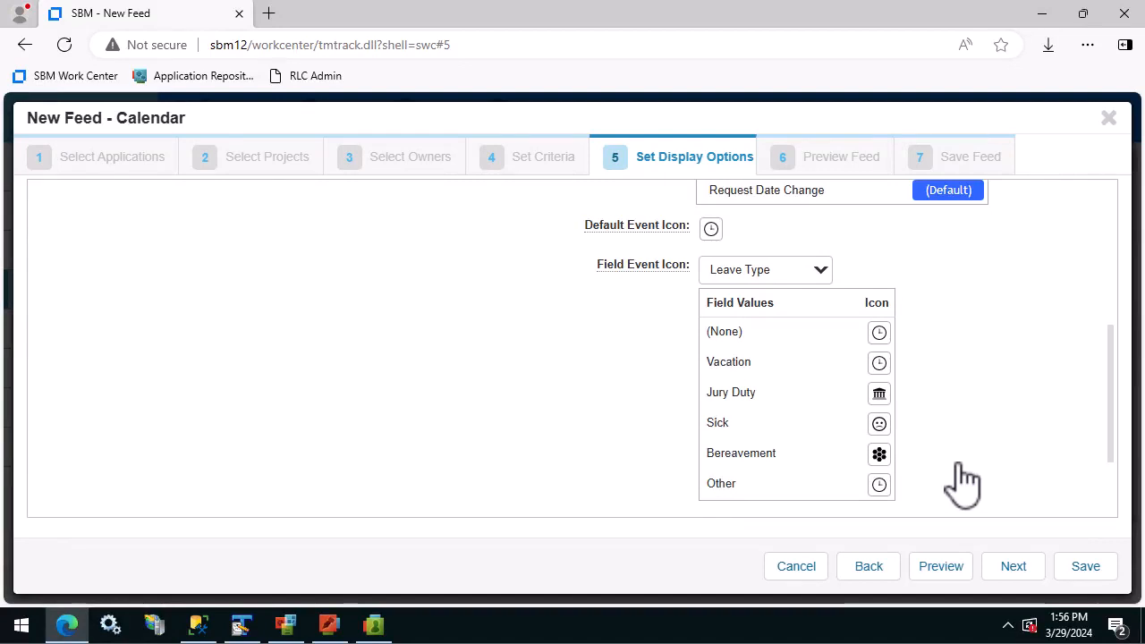
scroll(963, 483, "down", 1)
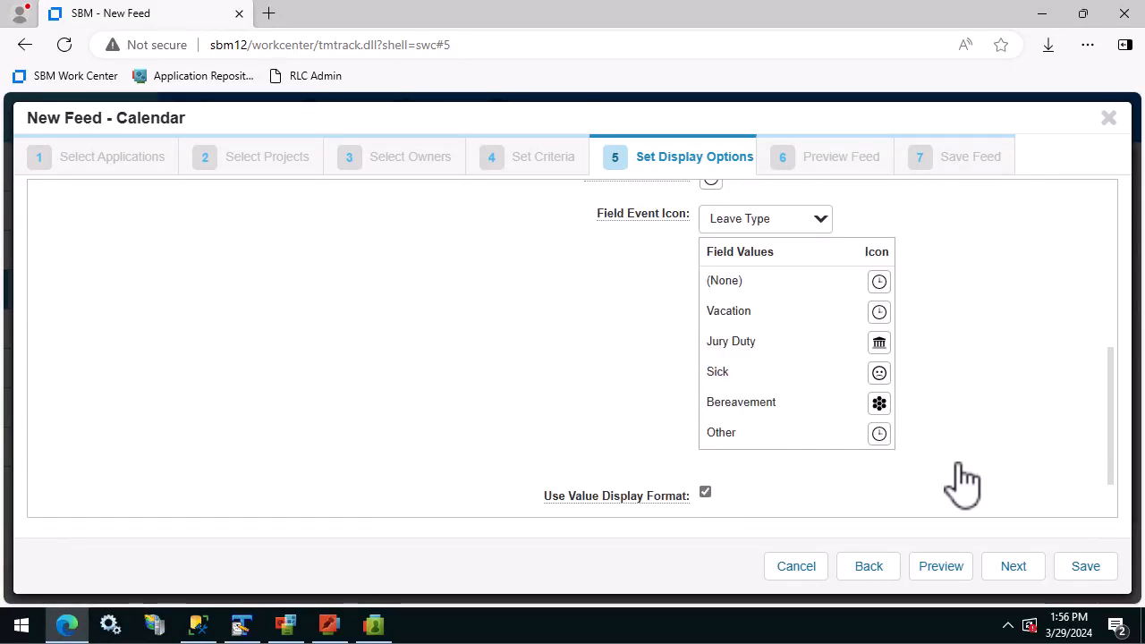
Name the feed as the IT manager's Team Calendar, make it public, and save it
left_click(1020, 572)
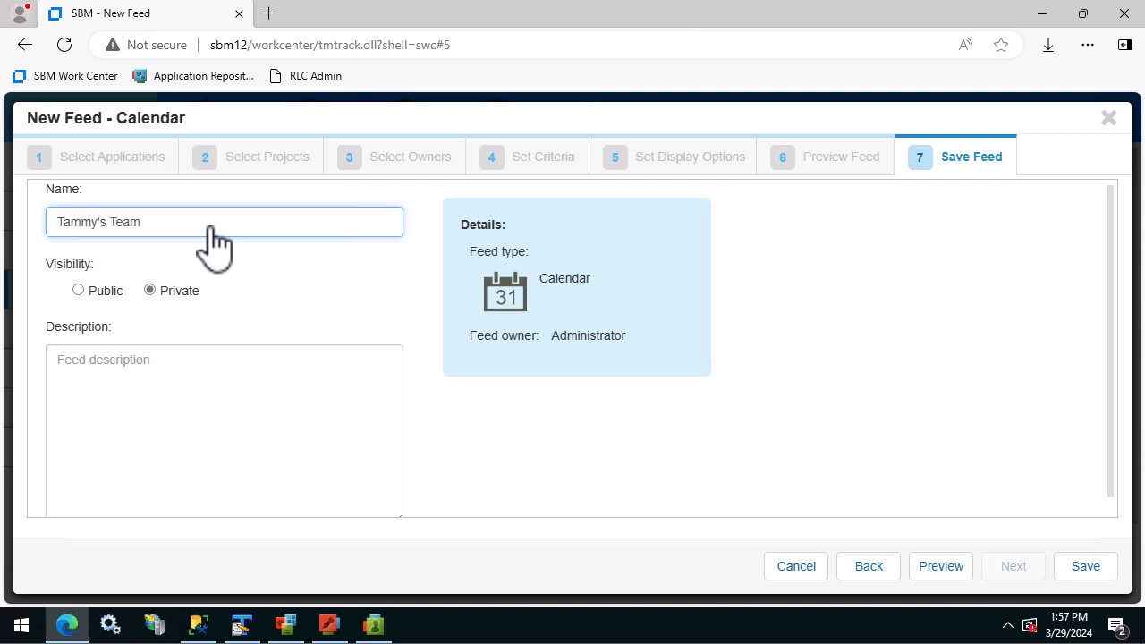
type("ndar")
left_click(79, 291)
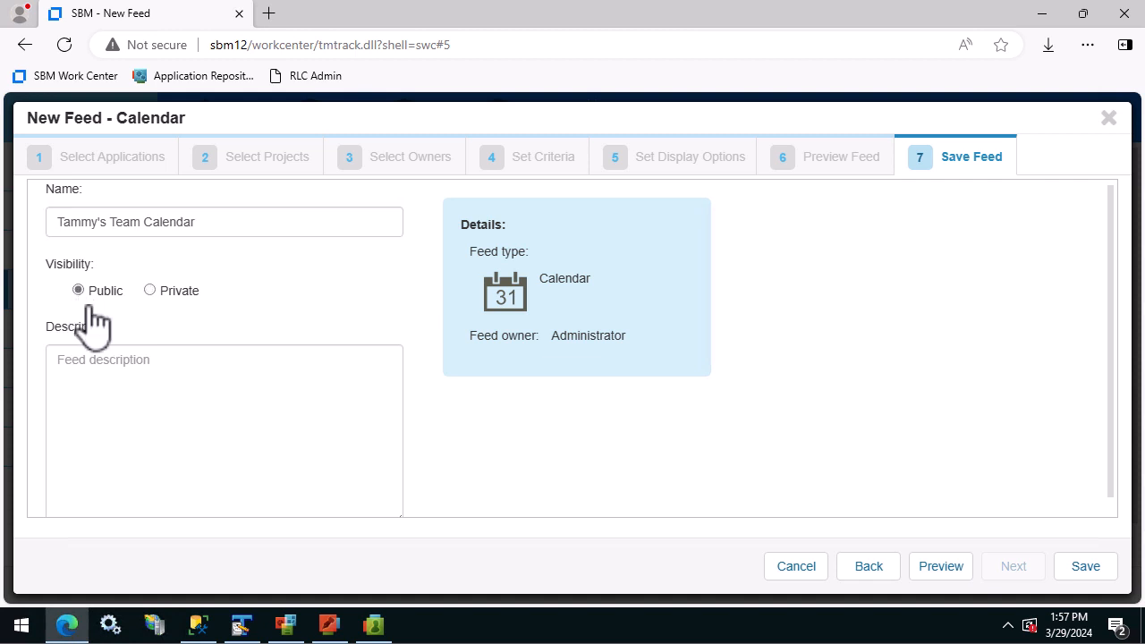
left_click(1091, 572)
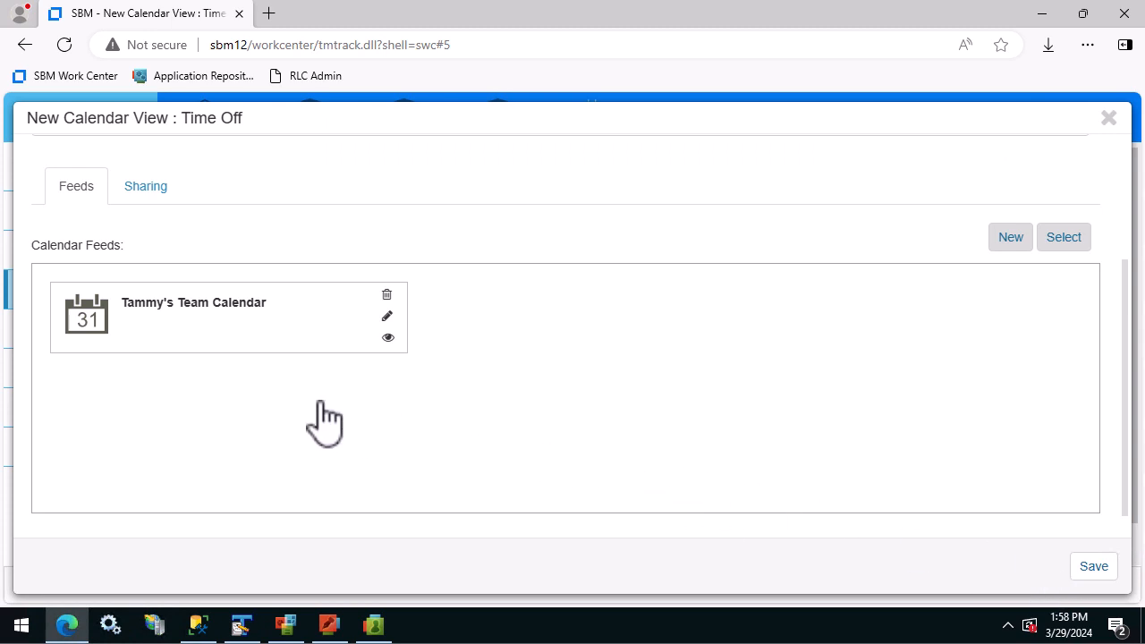
Start another calendar feed in the view, using the Employee Time Off application
left_click(1011, 240)
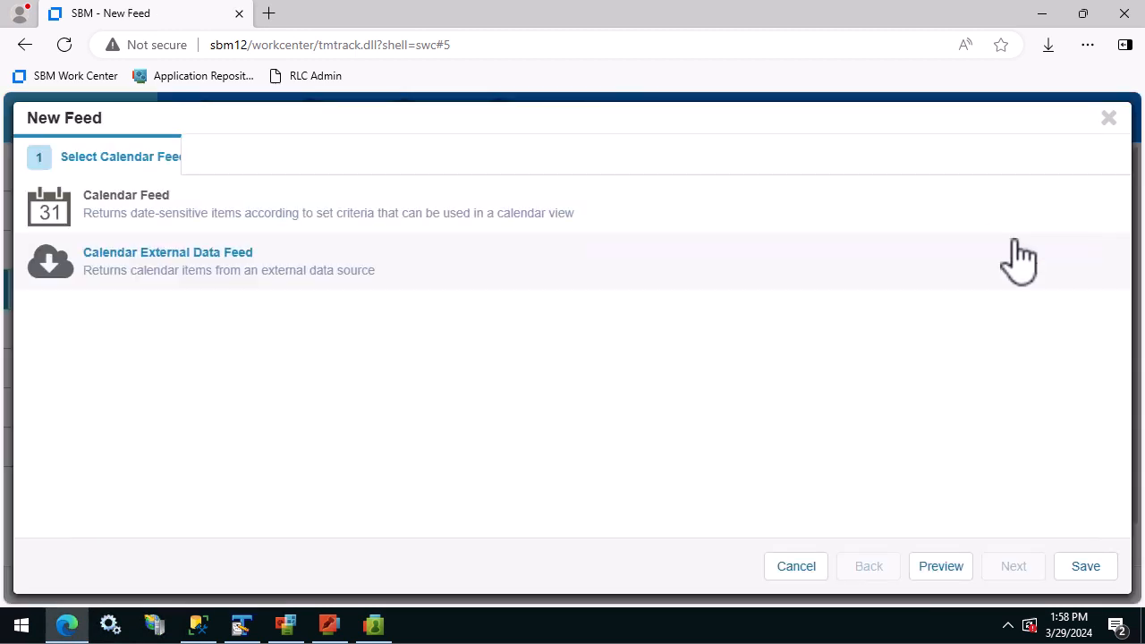
left_click(117, 204)
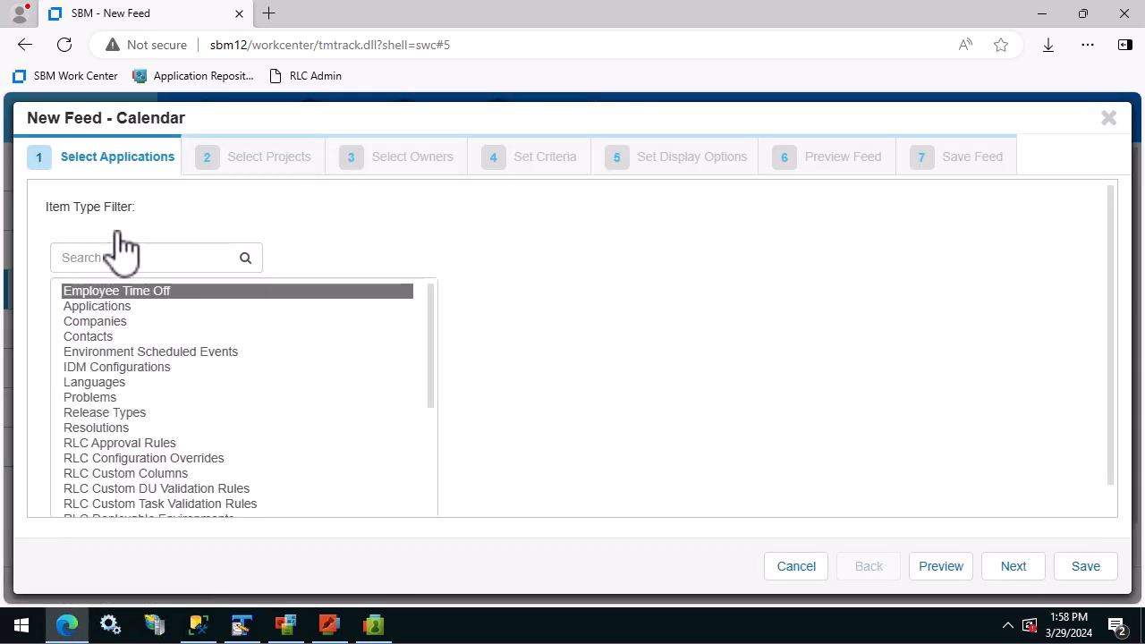
left_click(1028, 575)
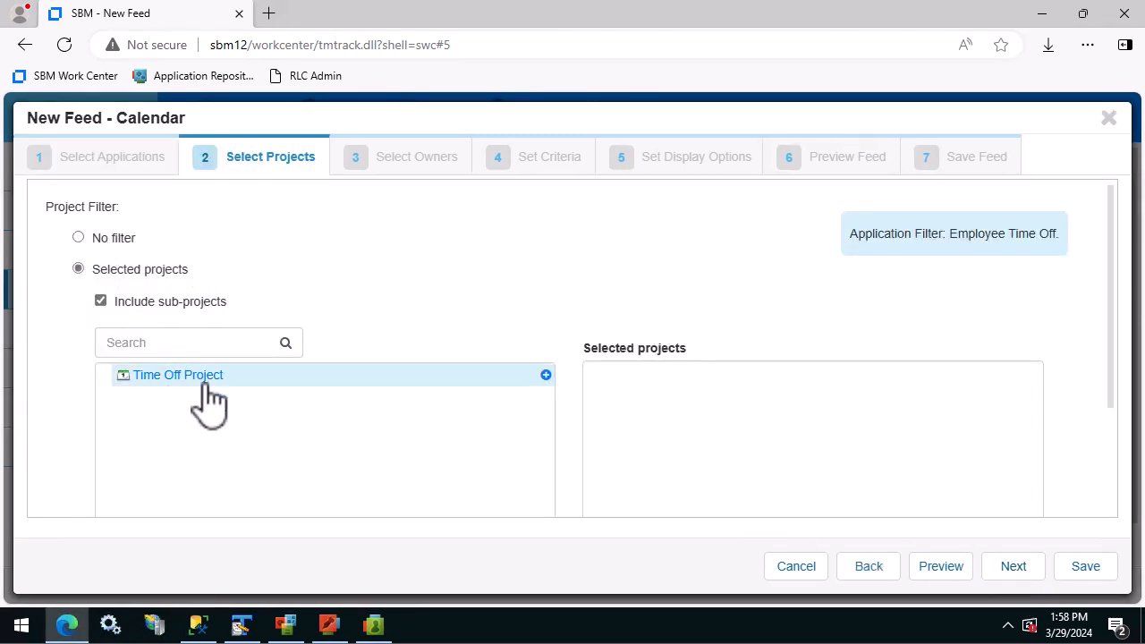
Add Time Off Project to the second feed's selected projects and set its owner filter to No filter
left_click(546, 376)
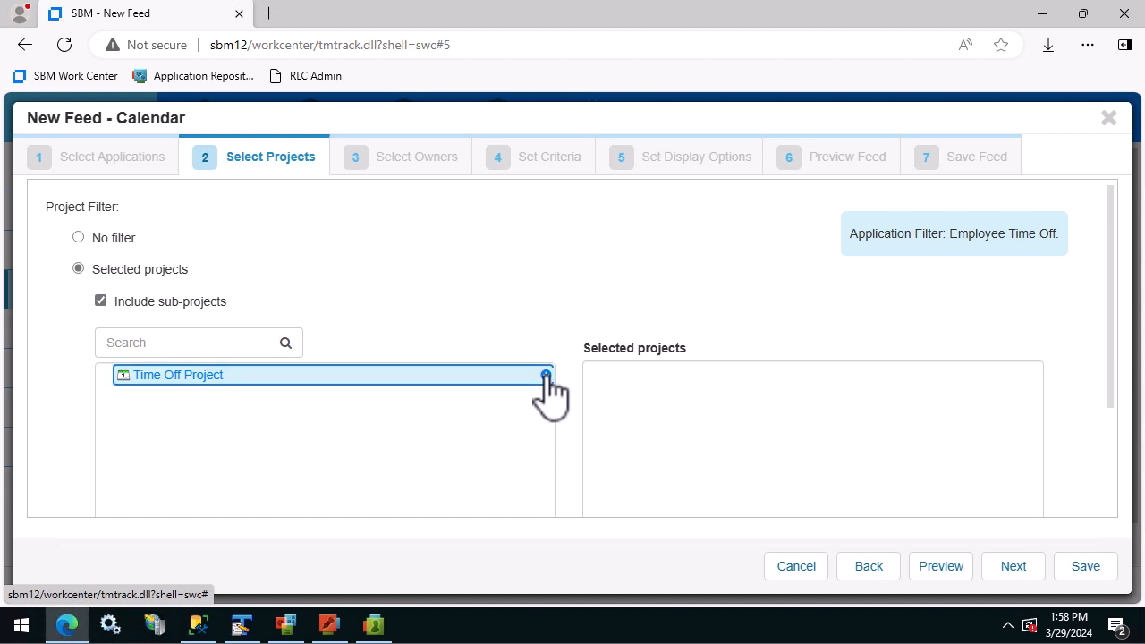
left_click(1006, 570)
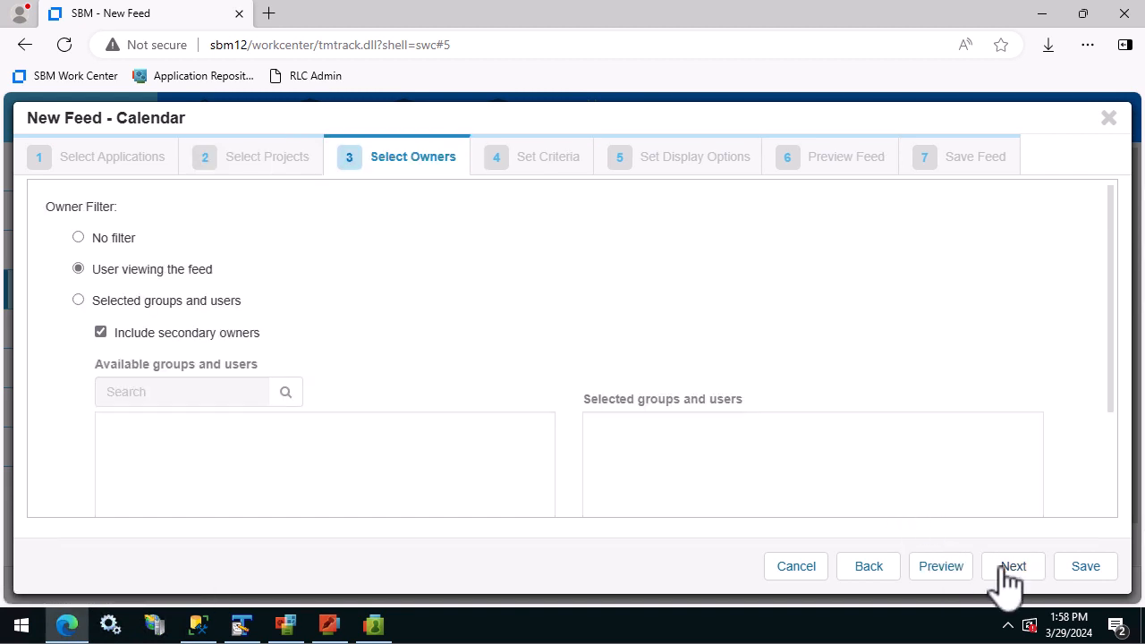
left_click(77, 238)
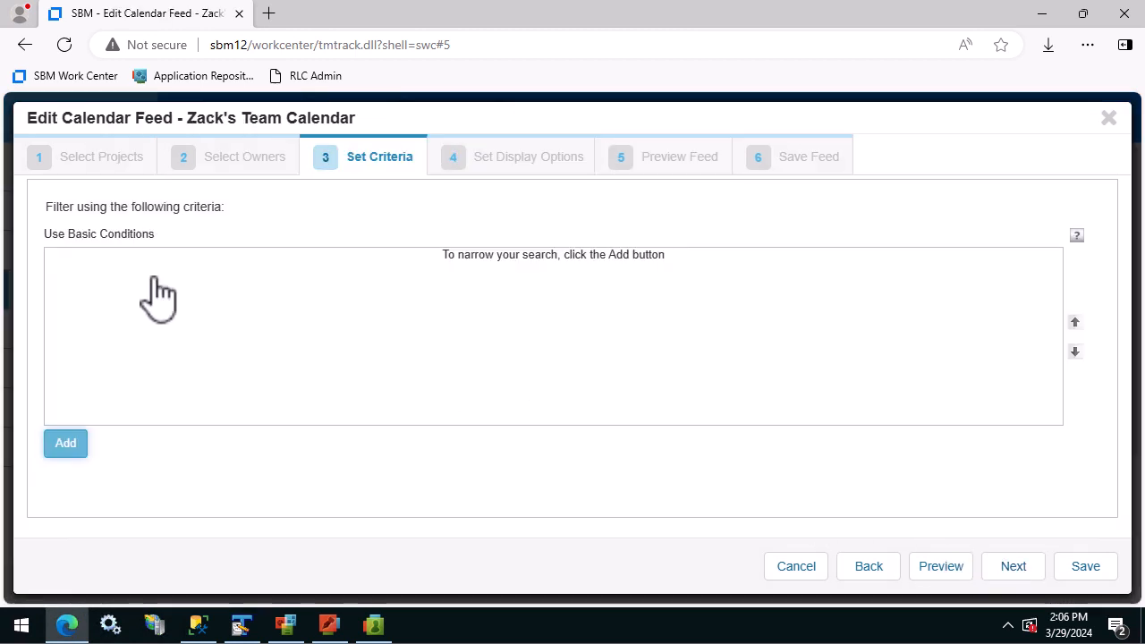
Add a criterion to the second manager's feed where State does not contain any of Cancel Request, Canceled and Rejected
left_click(69, 447)
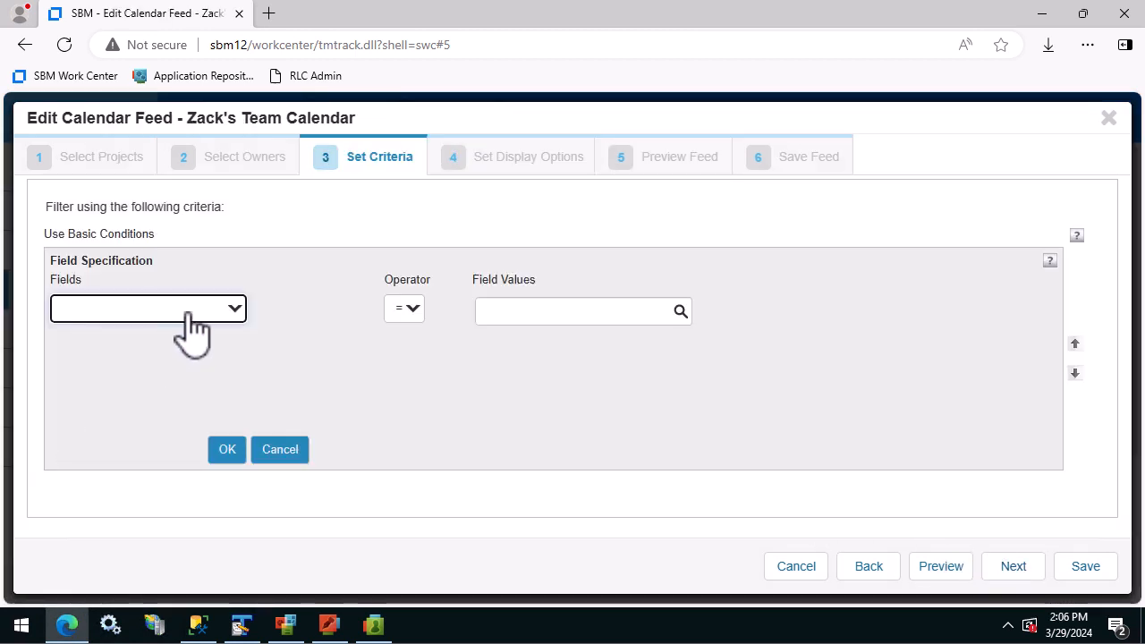
left_click(185, 310)
key("s")
key("s")
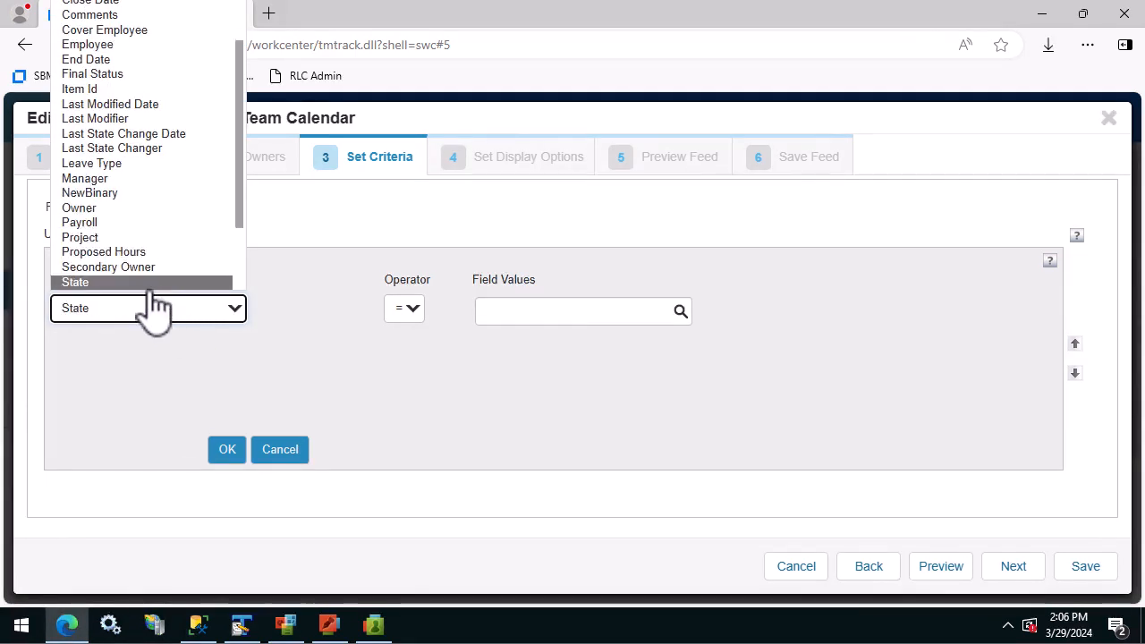
left_click(148, 284)
left_click(416, 311)
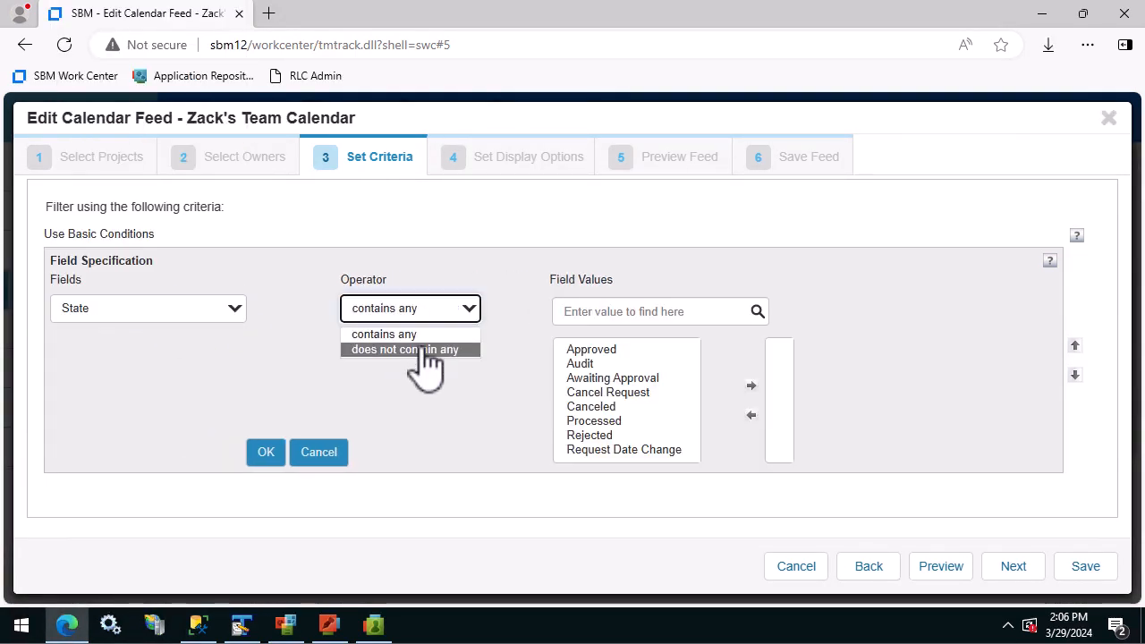
left_click(420, 351)
double_click(635, 393)
double_click(630, 407)
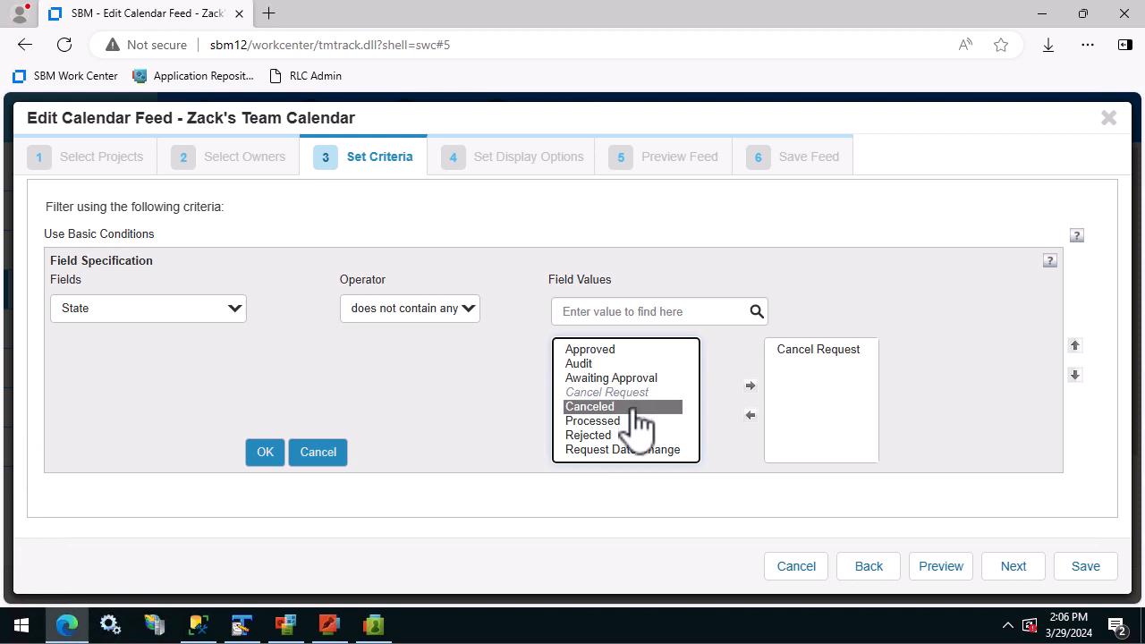
double_click(631, 435)
left_click(268, 454)
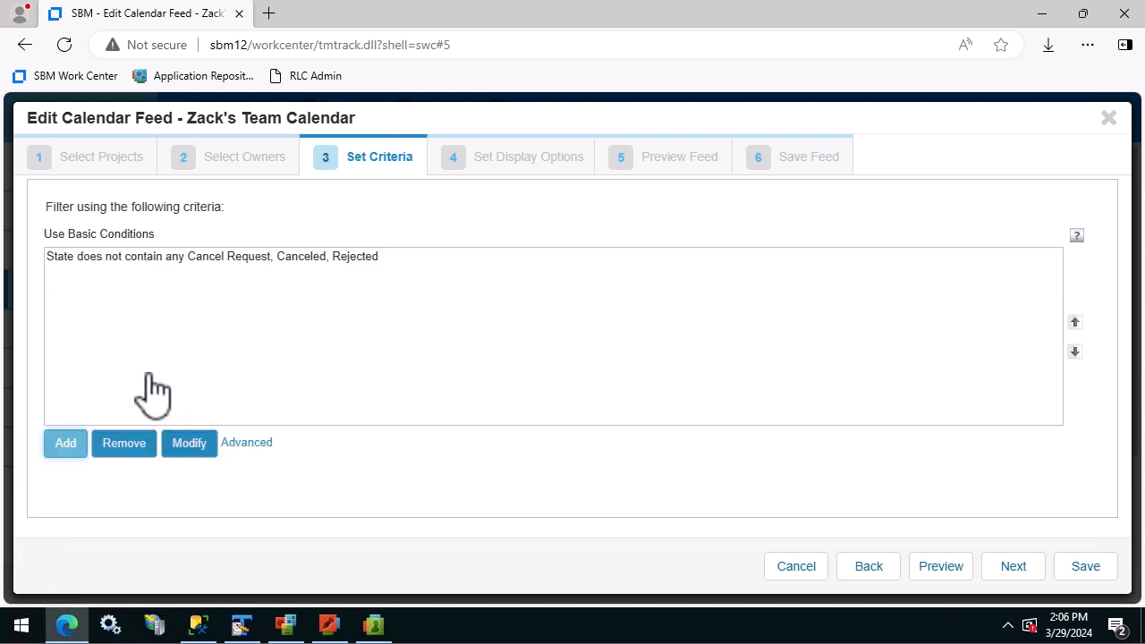
Add a criterion to the second feed where Manager contains any of the second IT manager's user entry
left_click(67, 443)
left_click(152, 327)
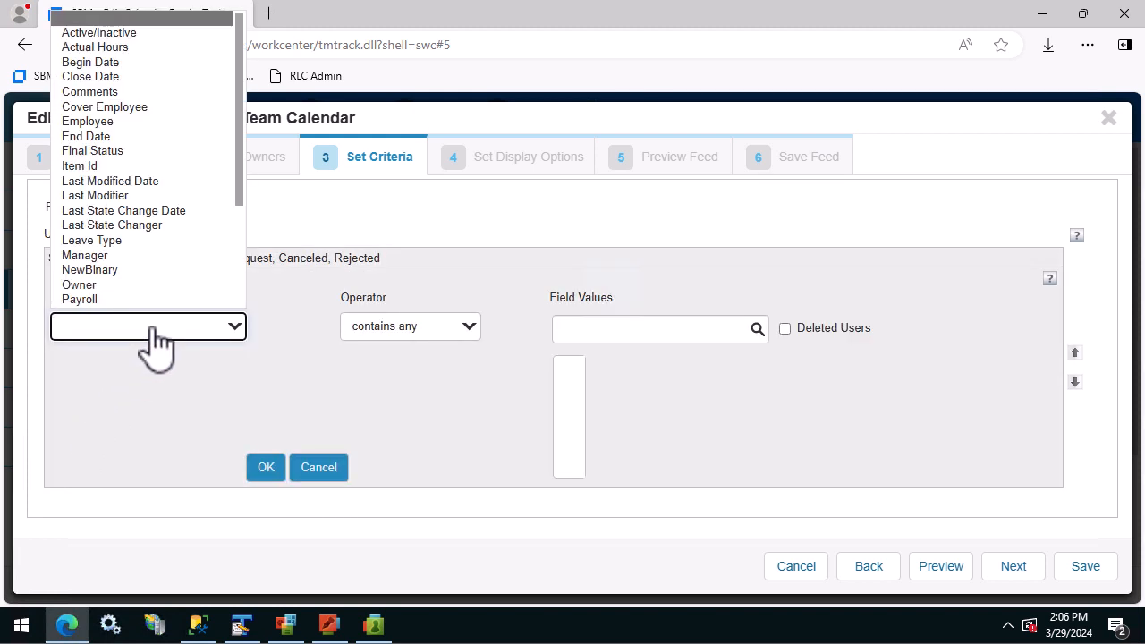
key("m")
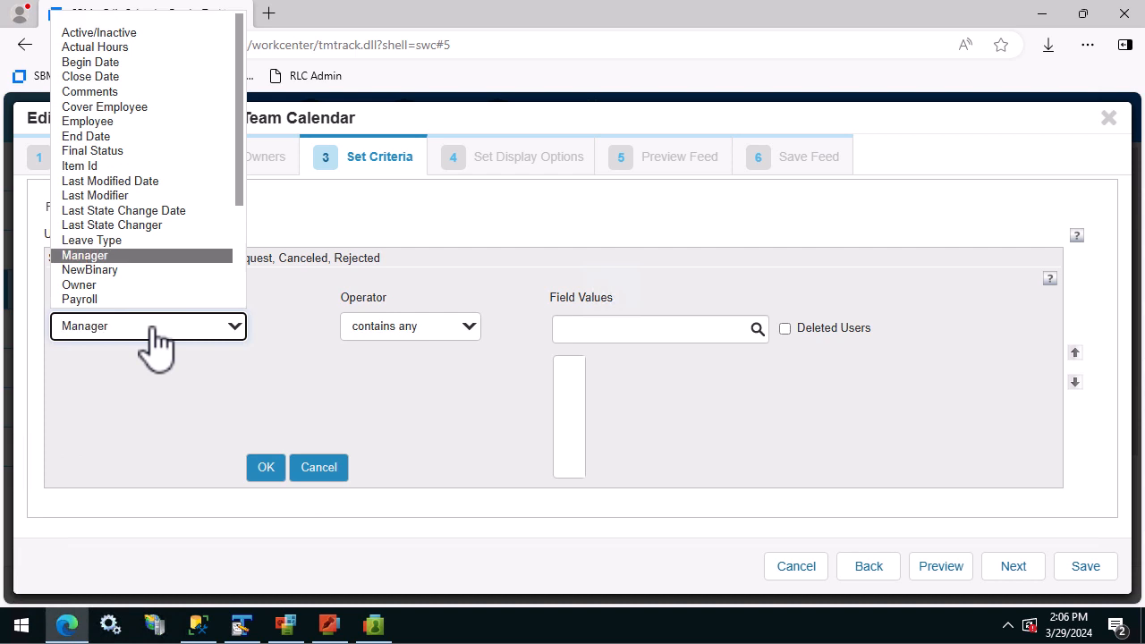
left_click(161, 256)
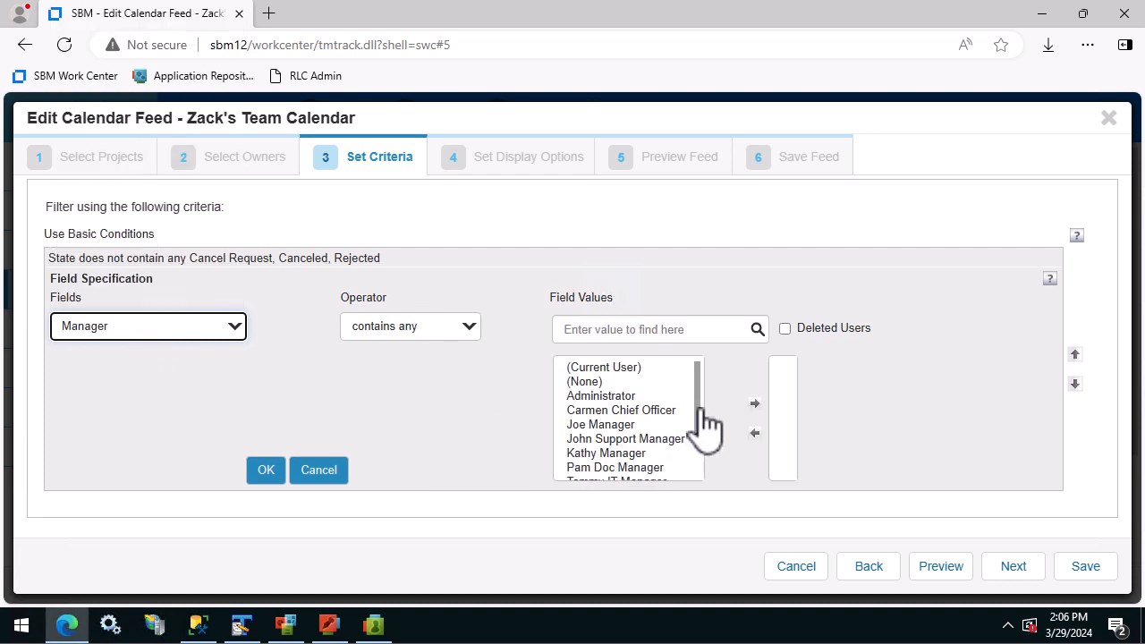
left_click_drag(698, 410, 654, 465)
left_click(651, 467)
double_click(651, 467)
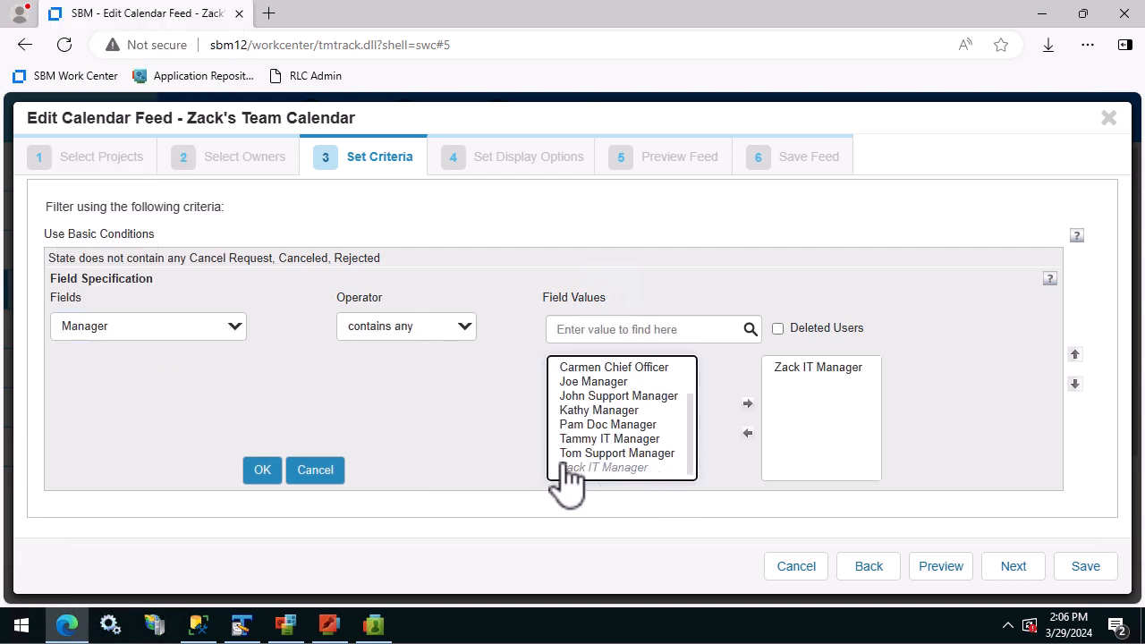
left_click(266, 470)
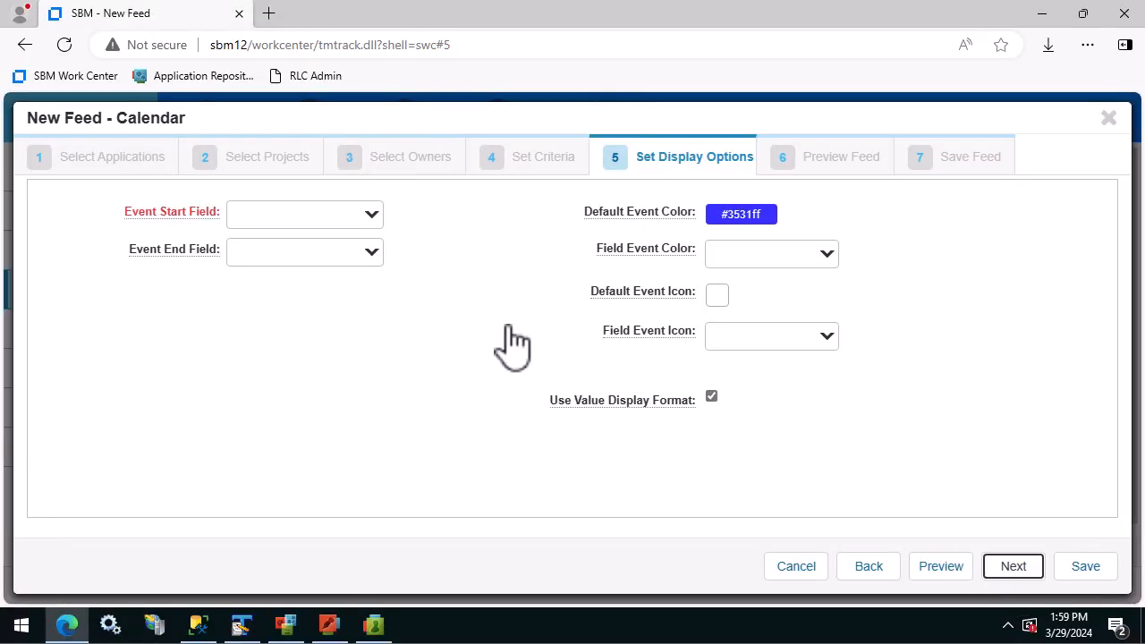
Use Begin Date as the feed's event start field and End Date as its event end field
left_click(362, 235)
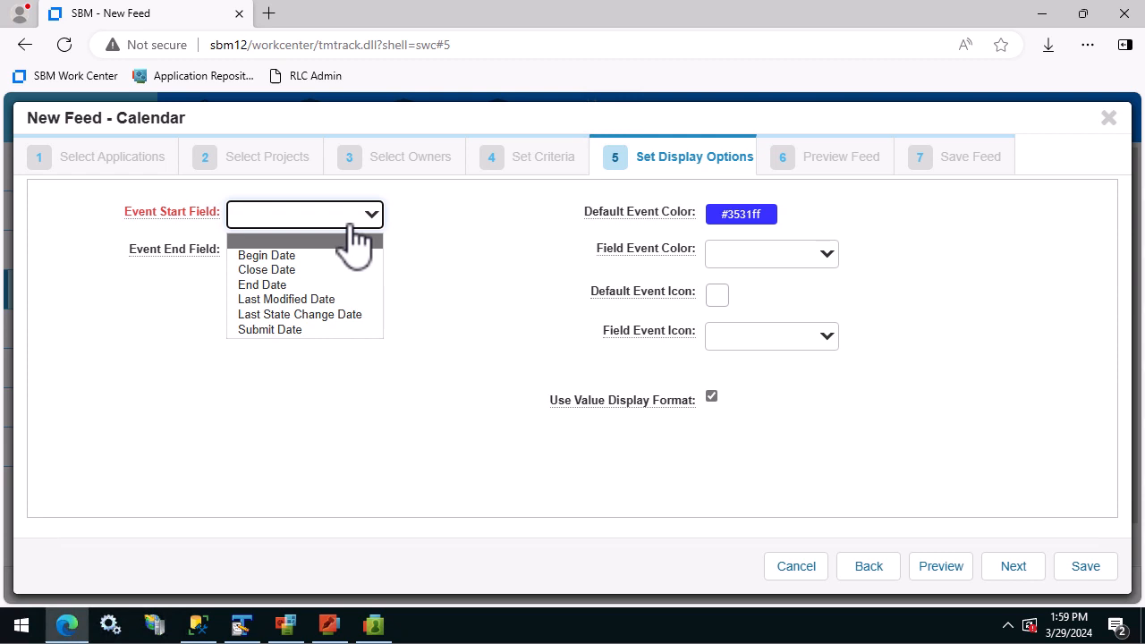
left_click(303, 256)
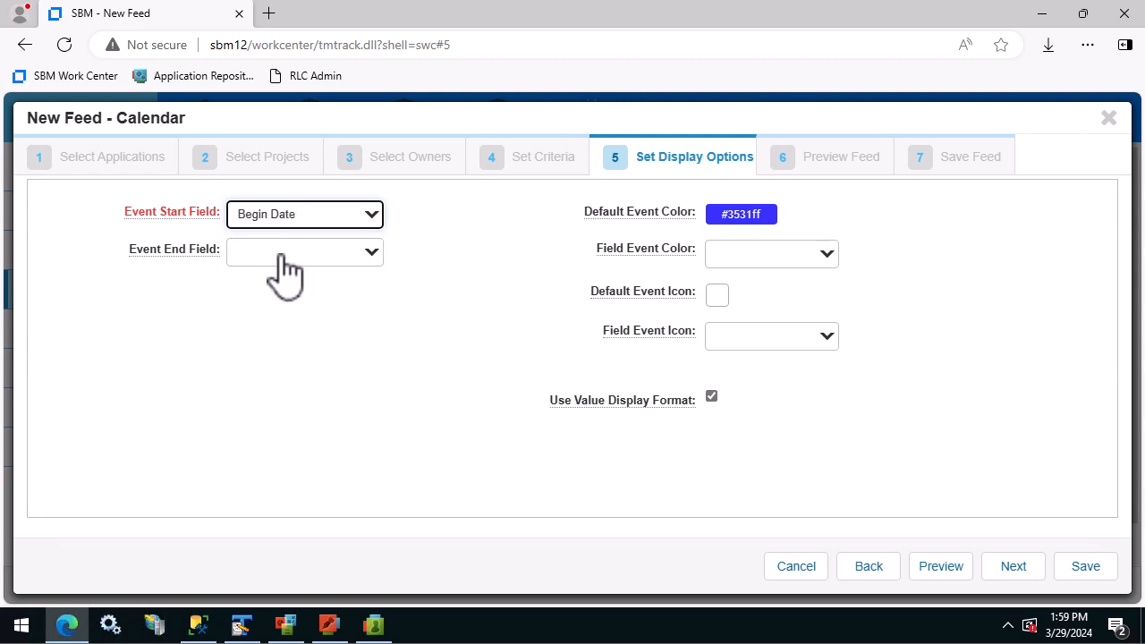
left_click(284, 254)
left_click(286, 327)
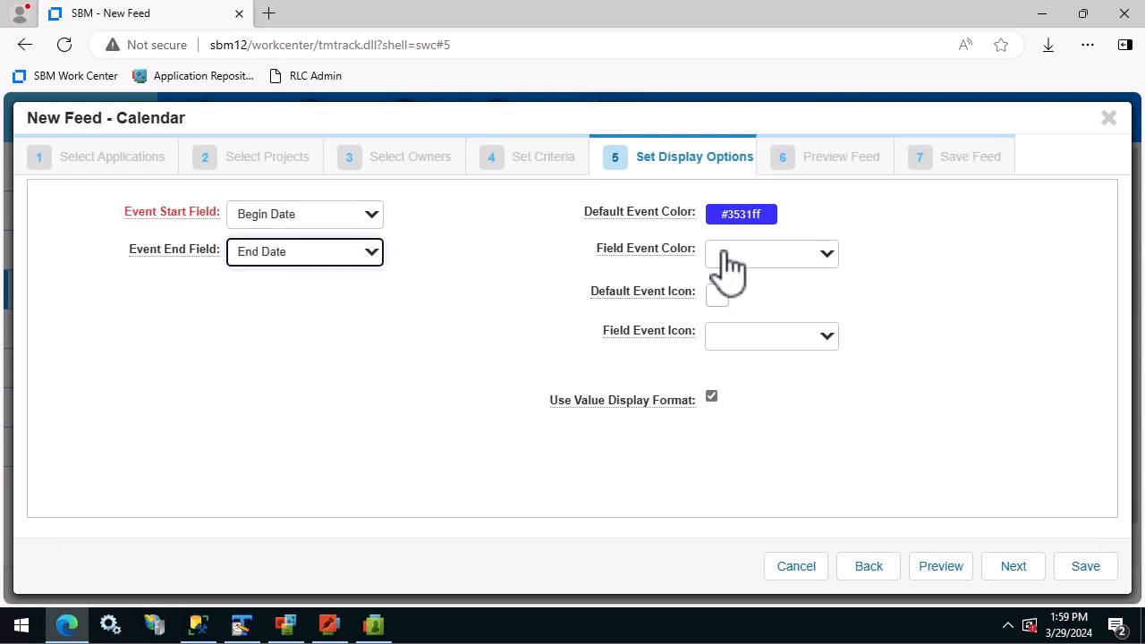
Set the default event color to #3166ff and color events by State, with Awaiting Approval in #ffcc67
left_click(748, 223)
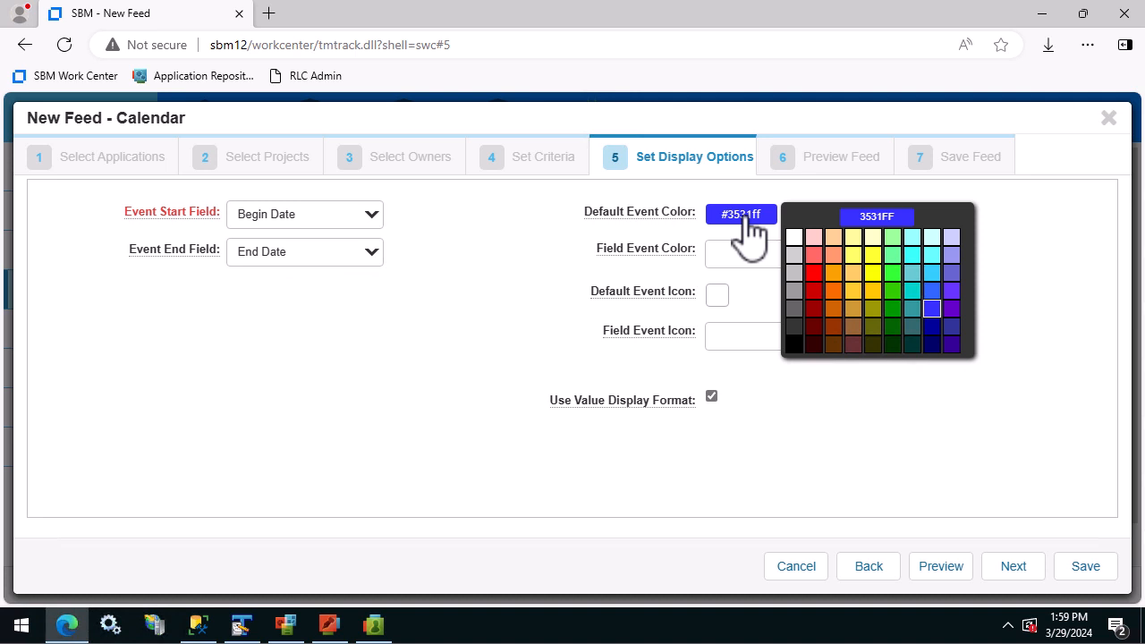
left_click(932, 290)
left_click(808, 255)
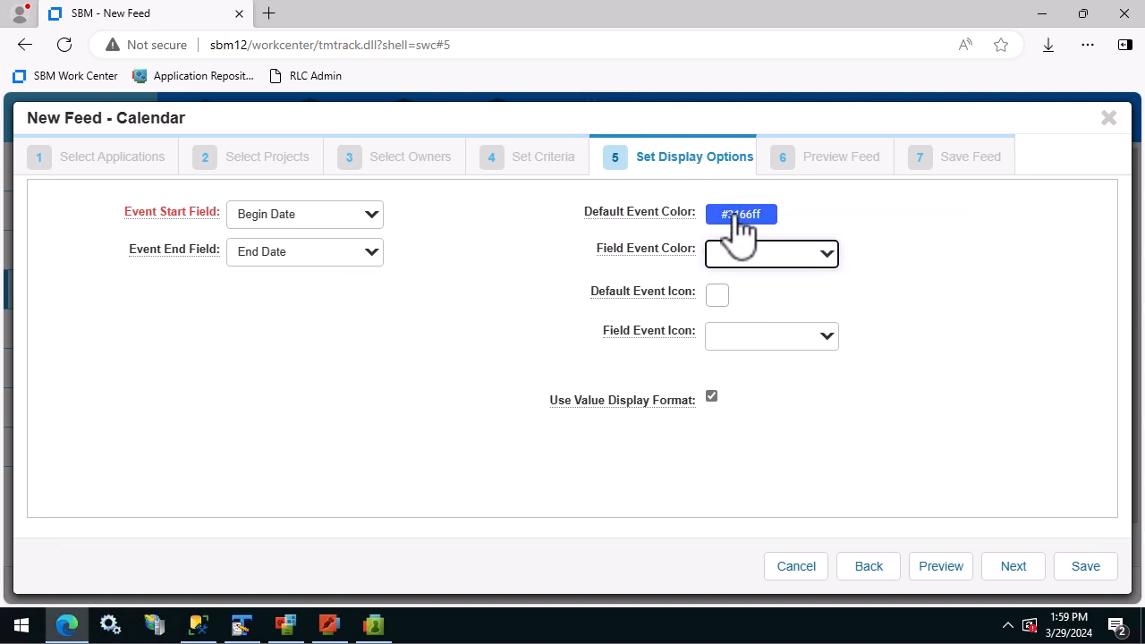
left_click(828, 255)
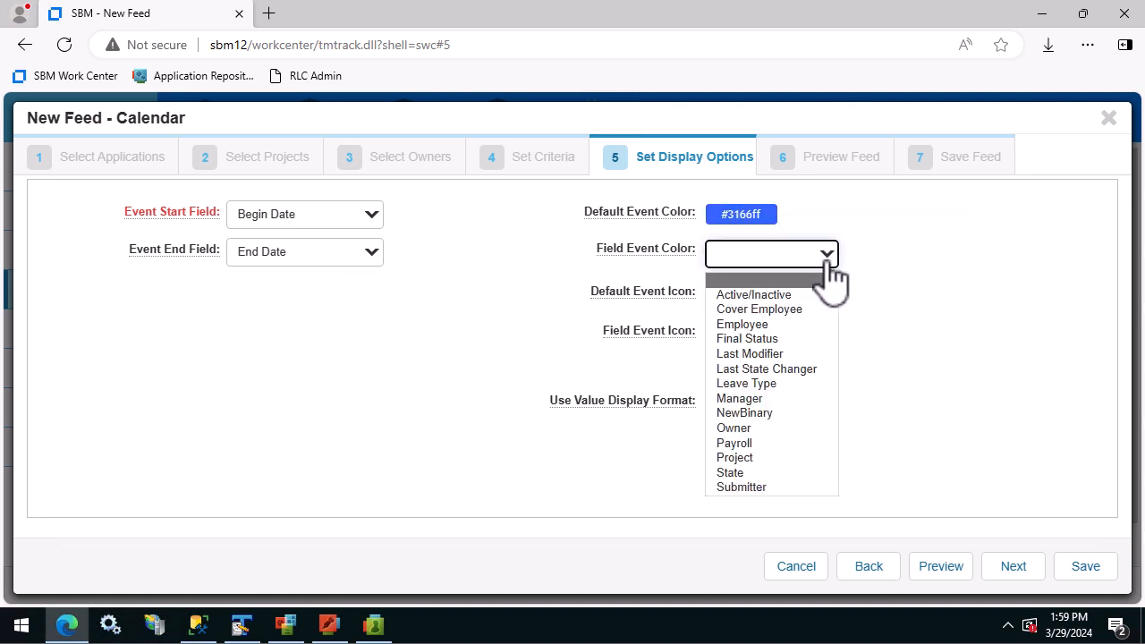
left_click(730, 473)
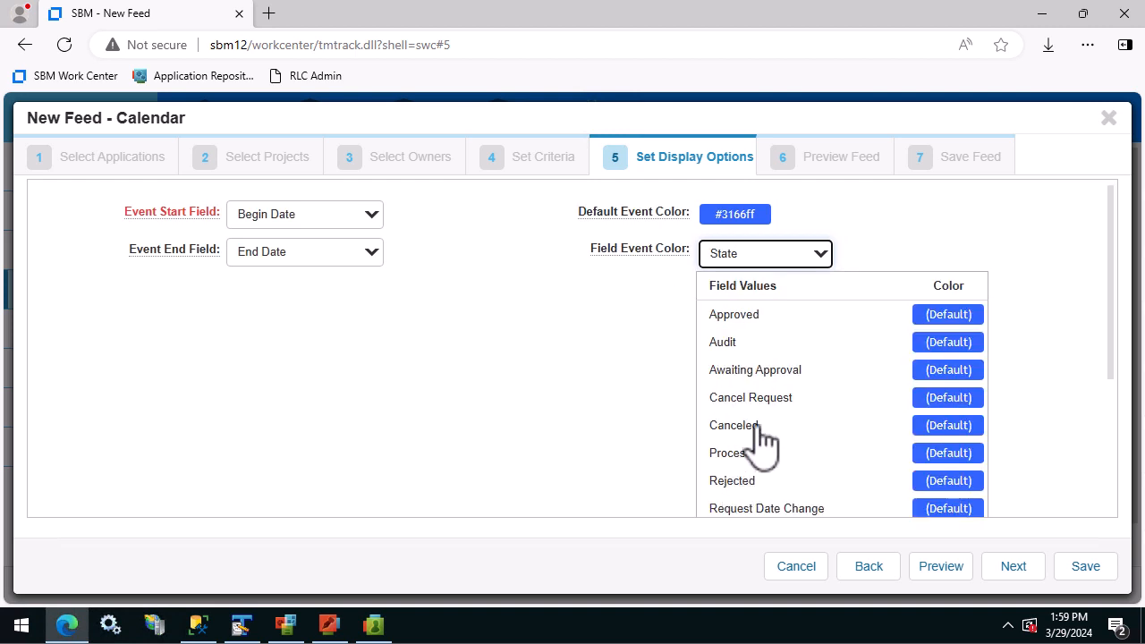
left_click(945, 368)
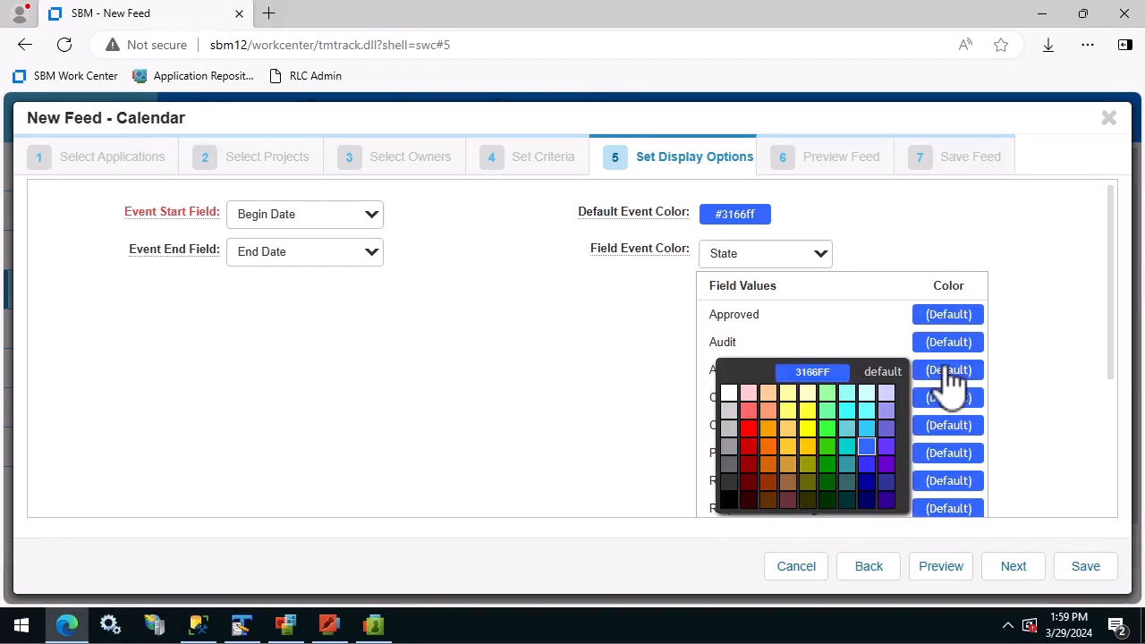
left_click(787, 429)
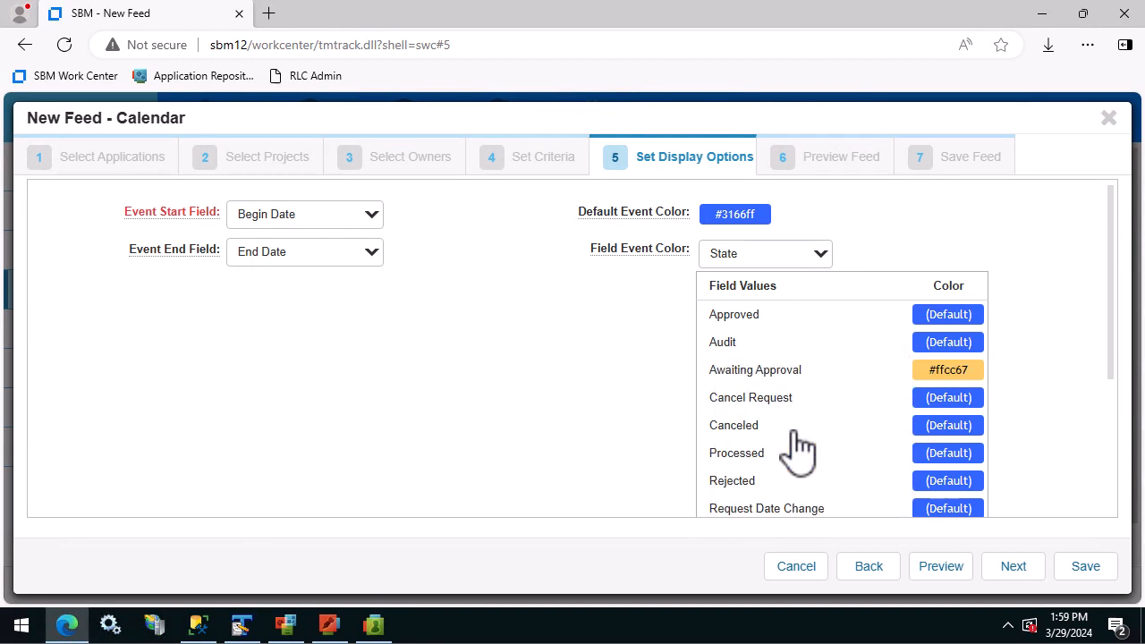
Set the clock as the default event icon and base the field event icons on Leave Type
scroll(799, 450, "down", 5)
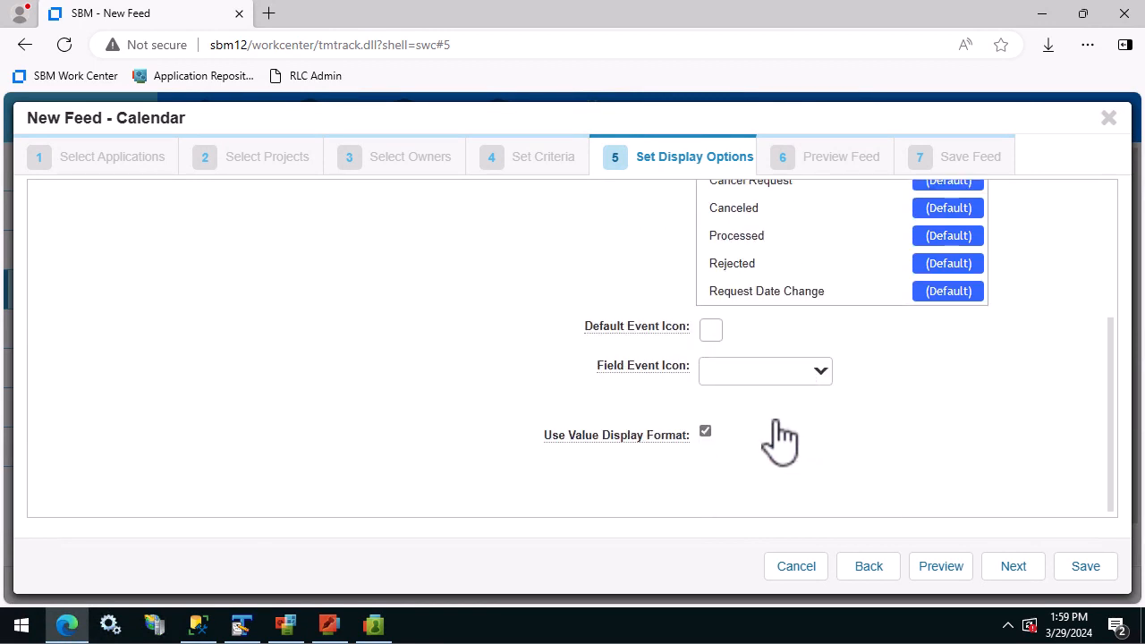
left_click(710, 330)
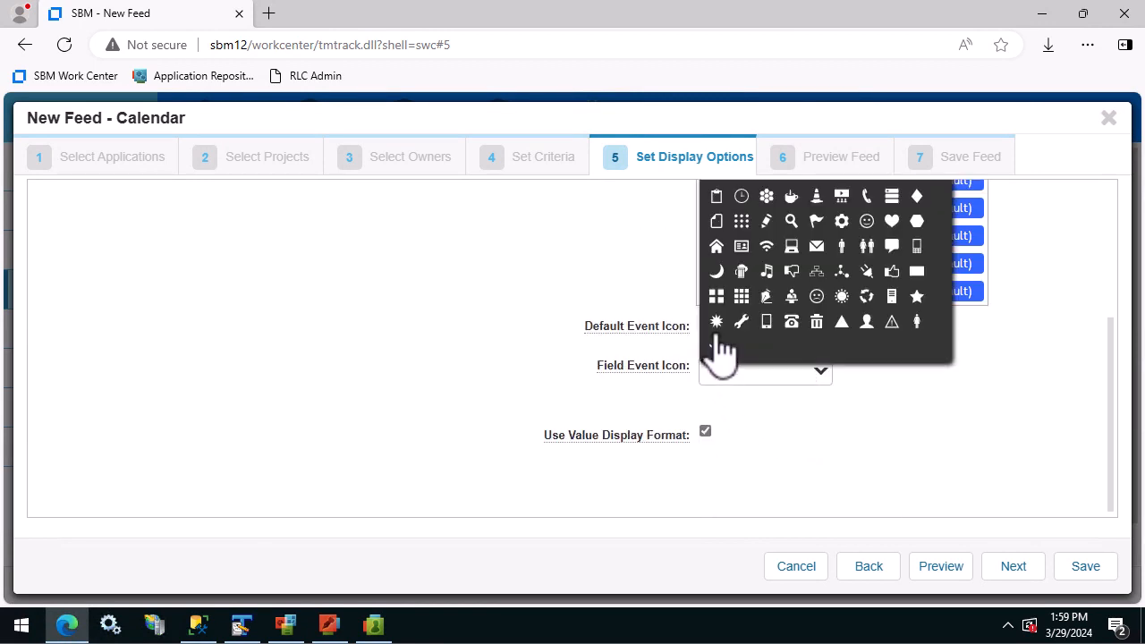
left_click(742, 200)
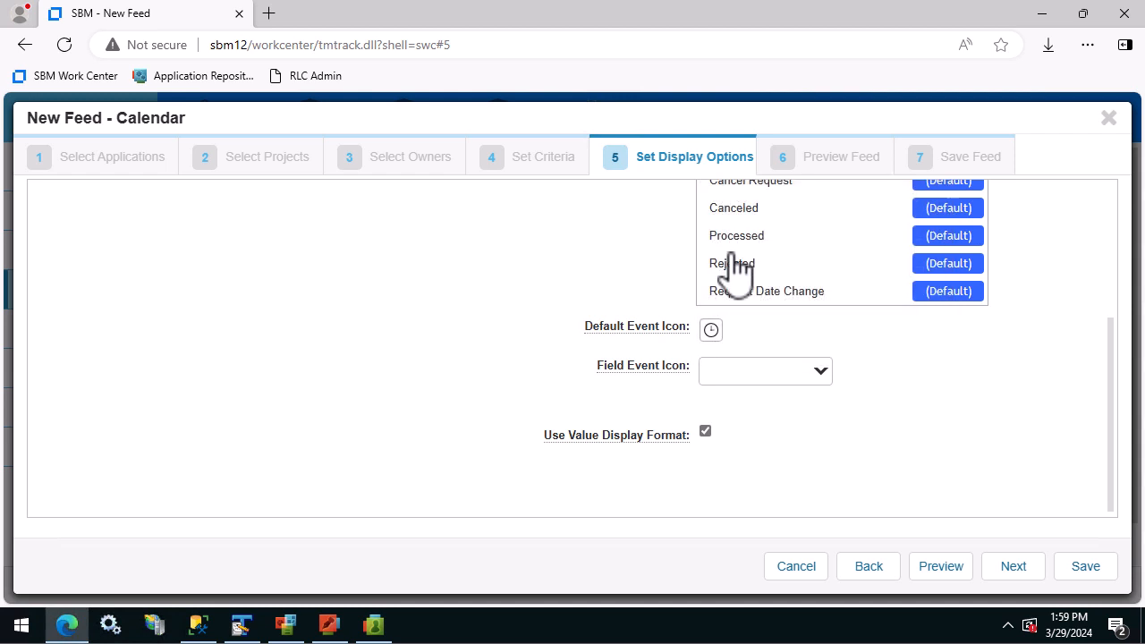
left_click(799, 375)
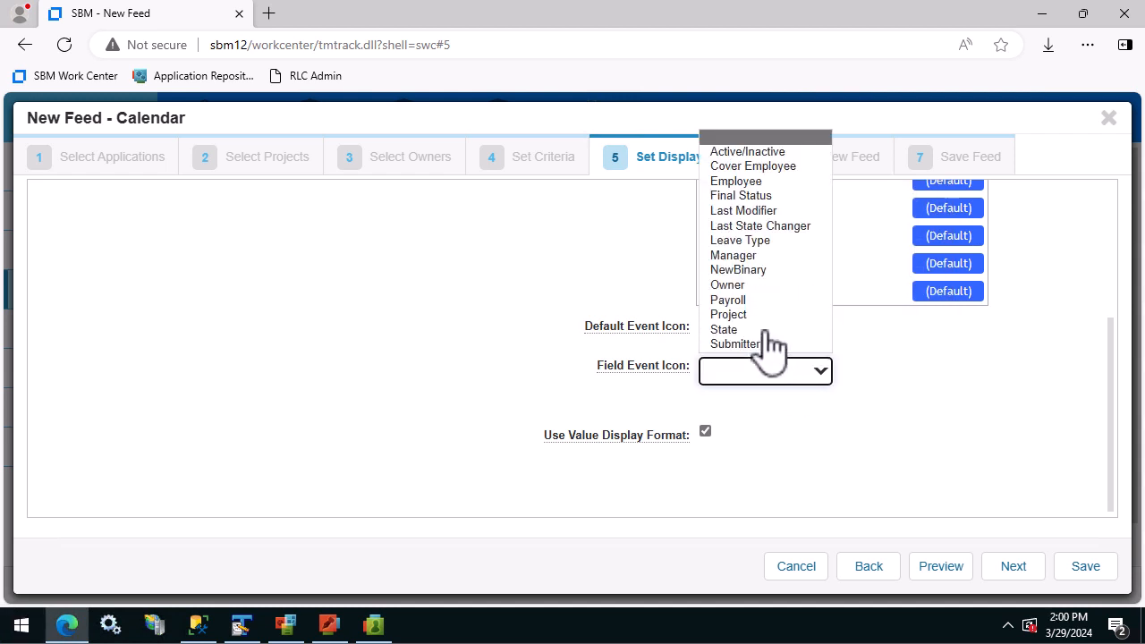
left_click(763, 242)
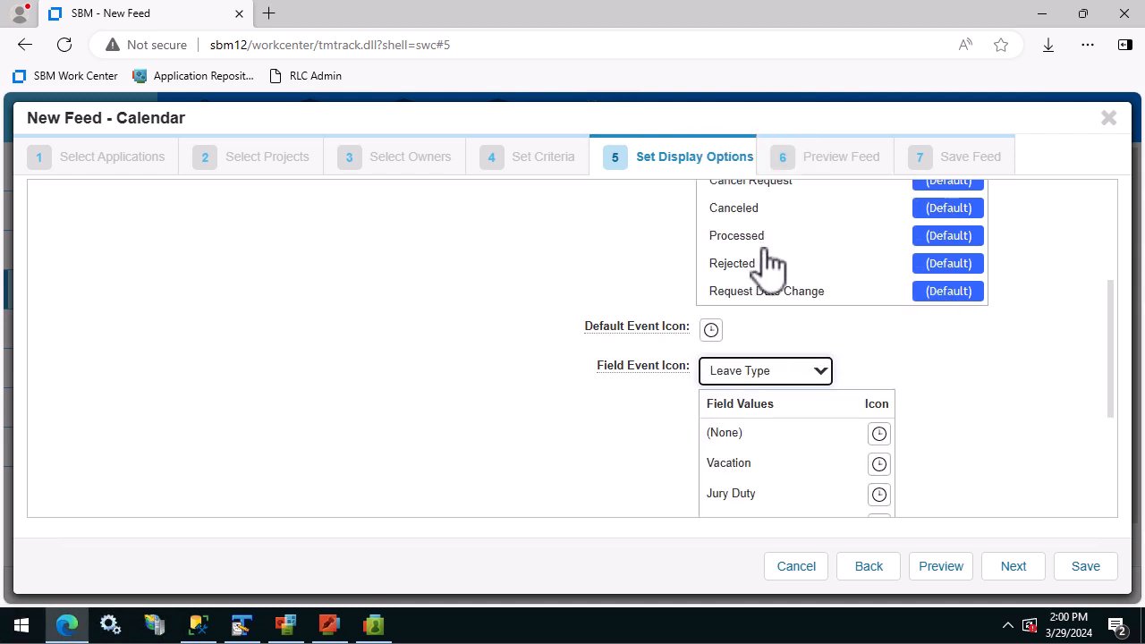
Assign the columned building icon to Jury Duty, the unhappy face to Sick and the flower to Bereavement
scroll(996, 435, "down", 1)
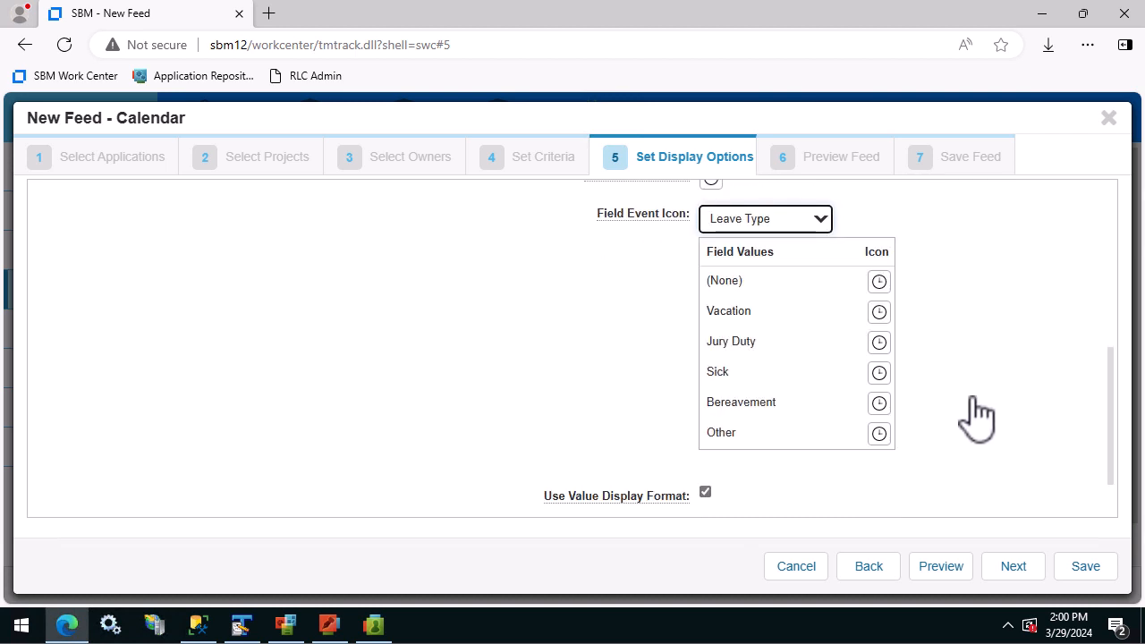
left_click(879, 342)
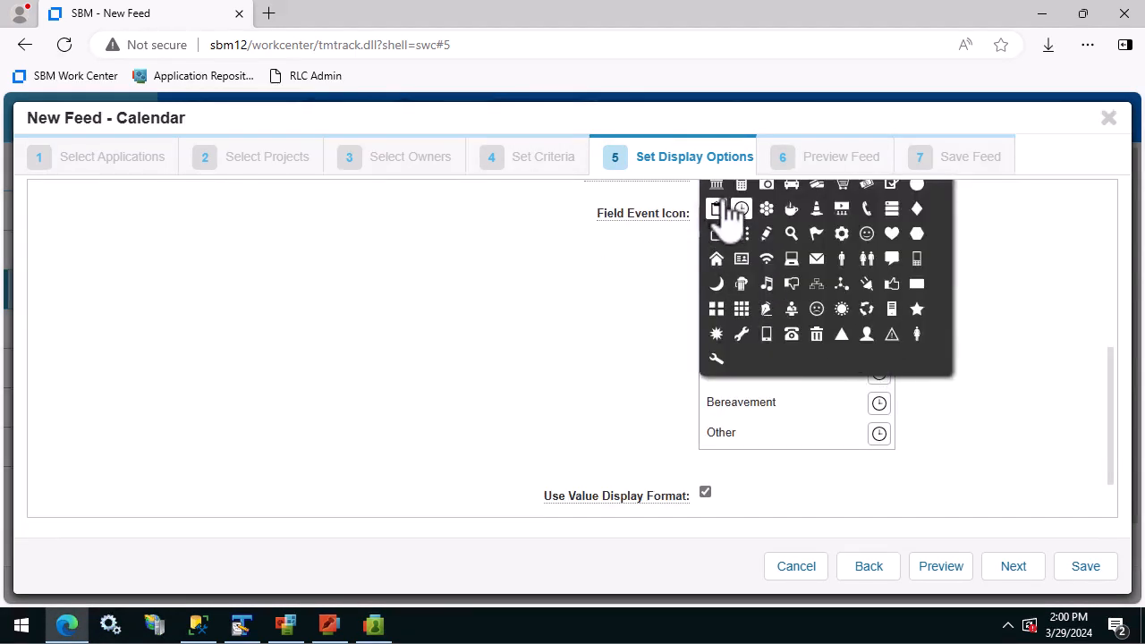
left_click(716, 185)
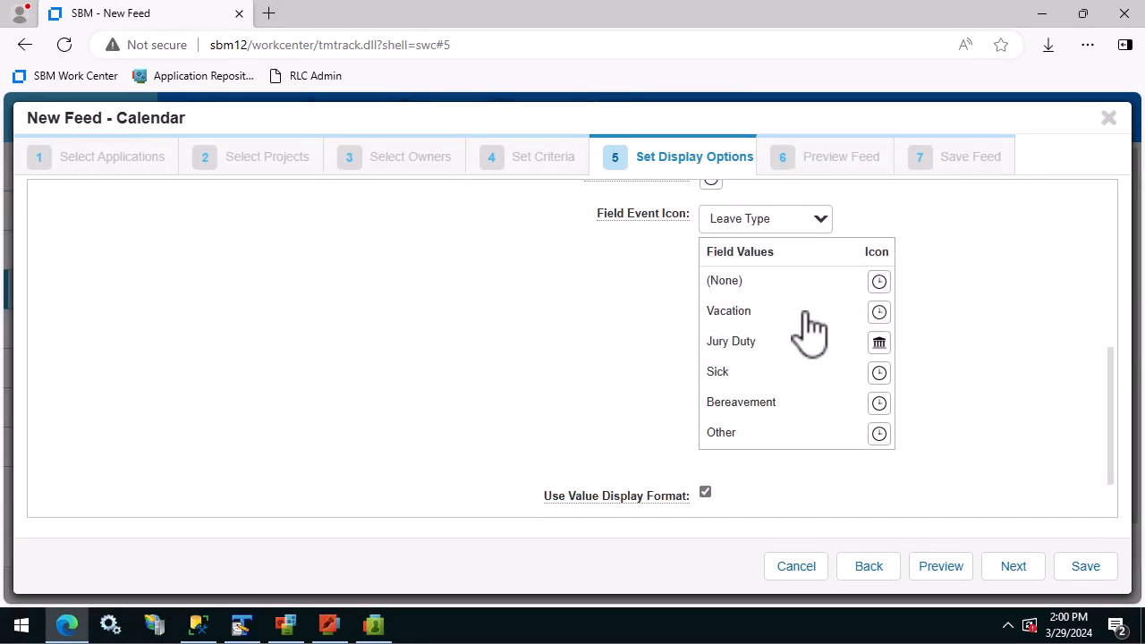
left_click(878, 372)
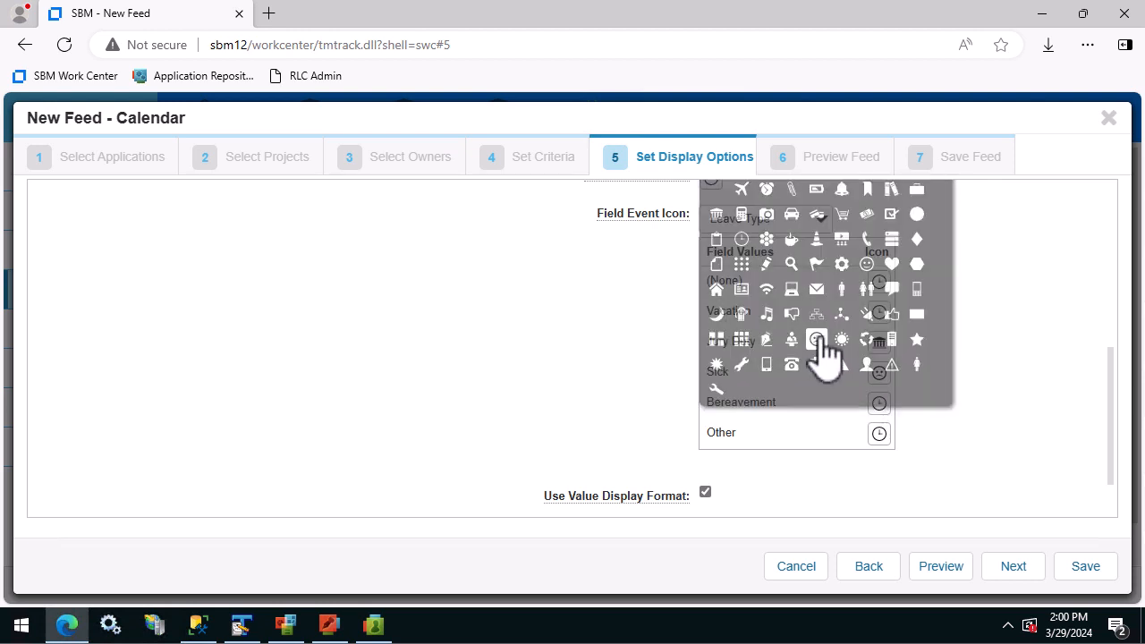
left_click(817, 339)
left_click(880, 404)
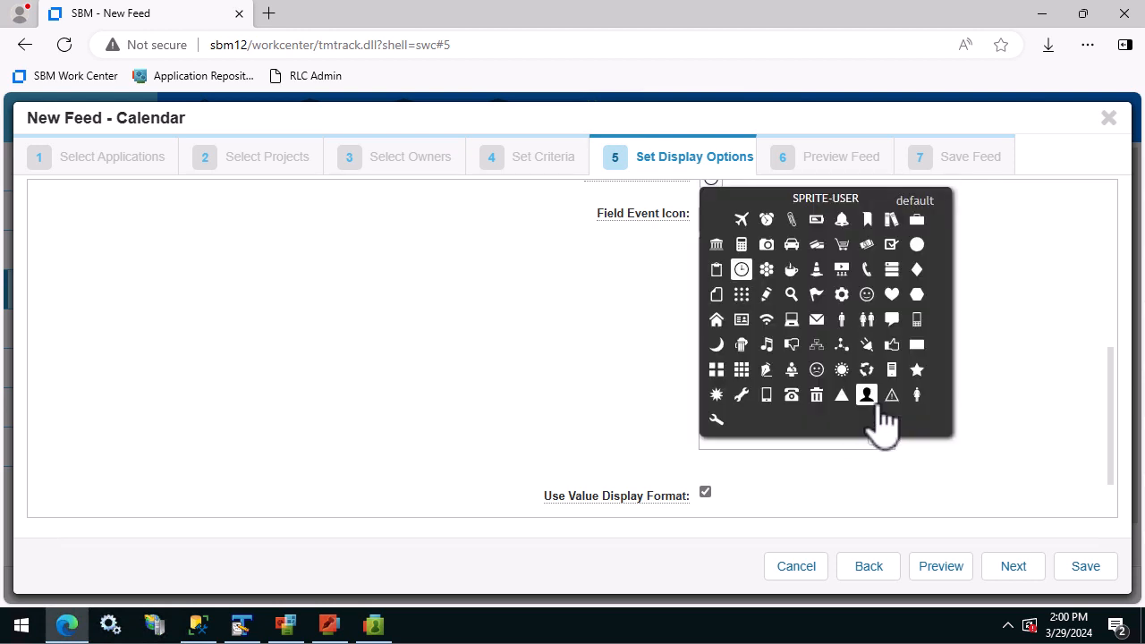
left_click(766, 270)
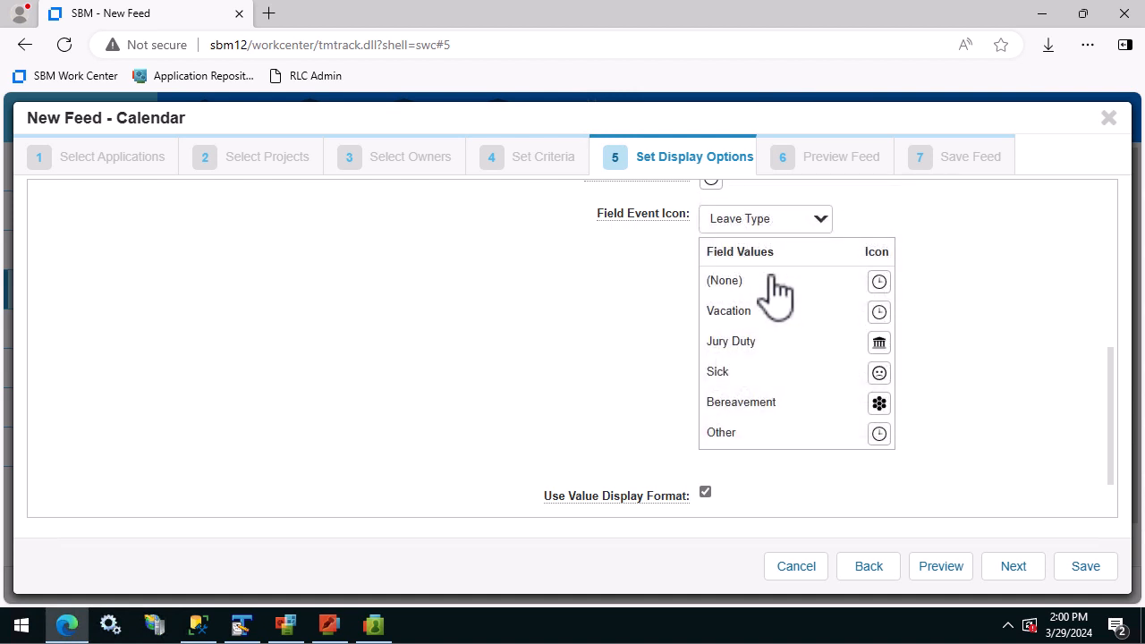
Name the second feed as that IT manager's Team Calendar, make it public, and save it
left_click(1013, 567)
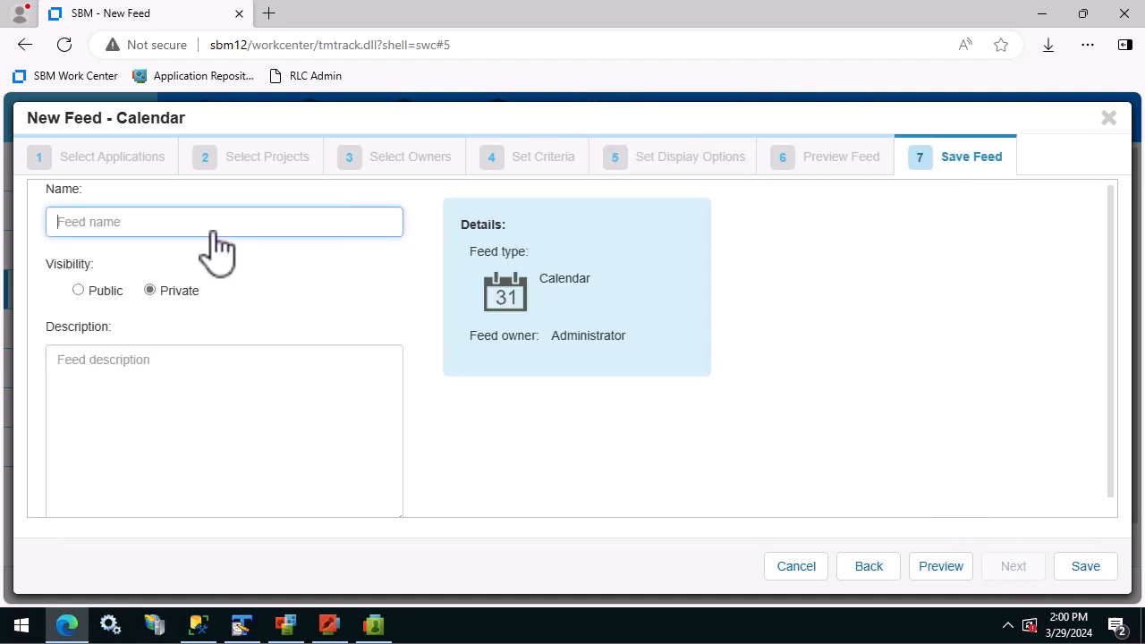
type("Z")
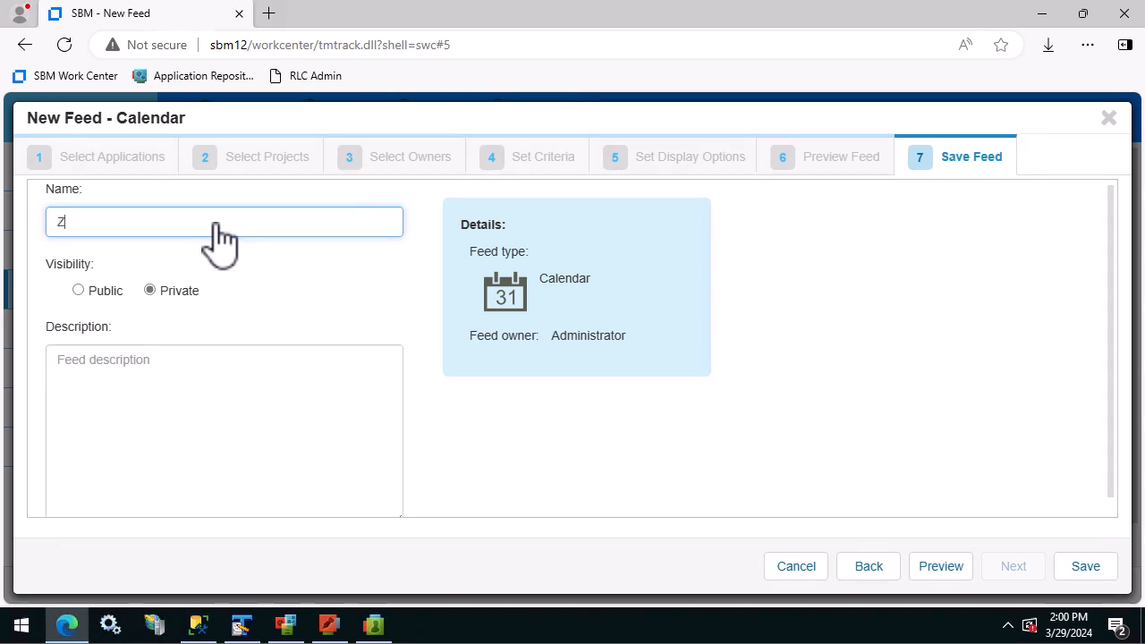
type("ack's T")
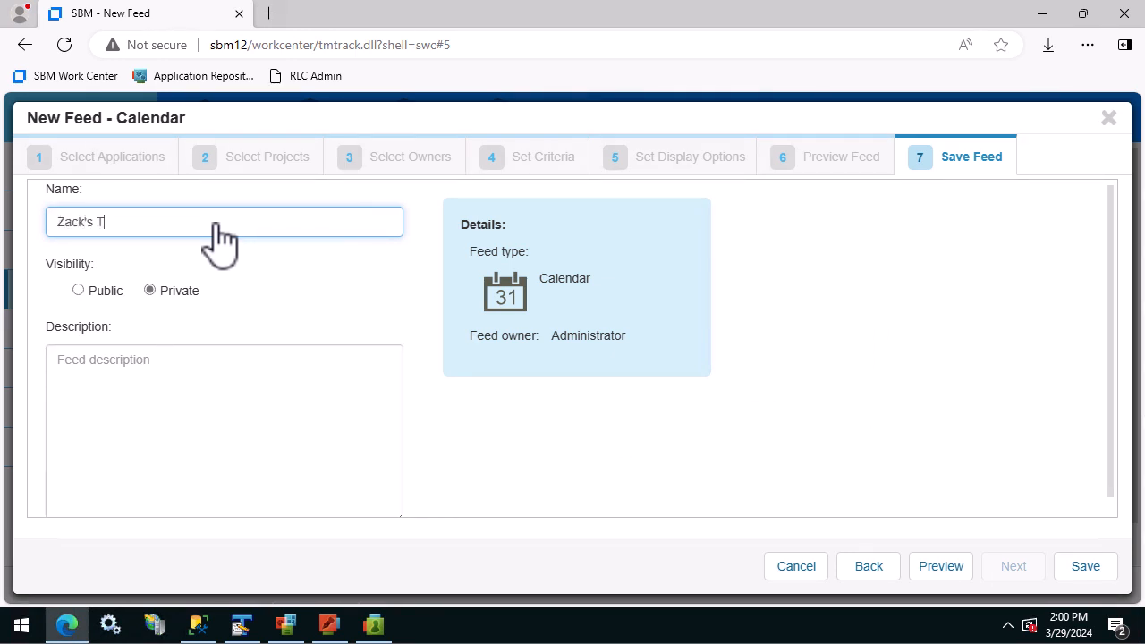
type("eam Calendar")
left_click(86, 293)
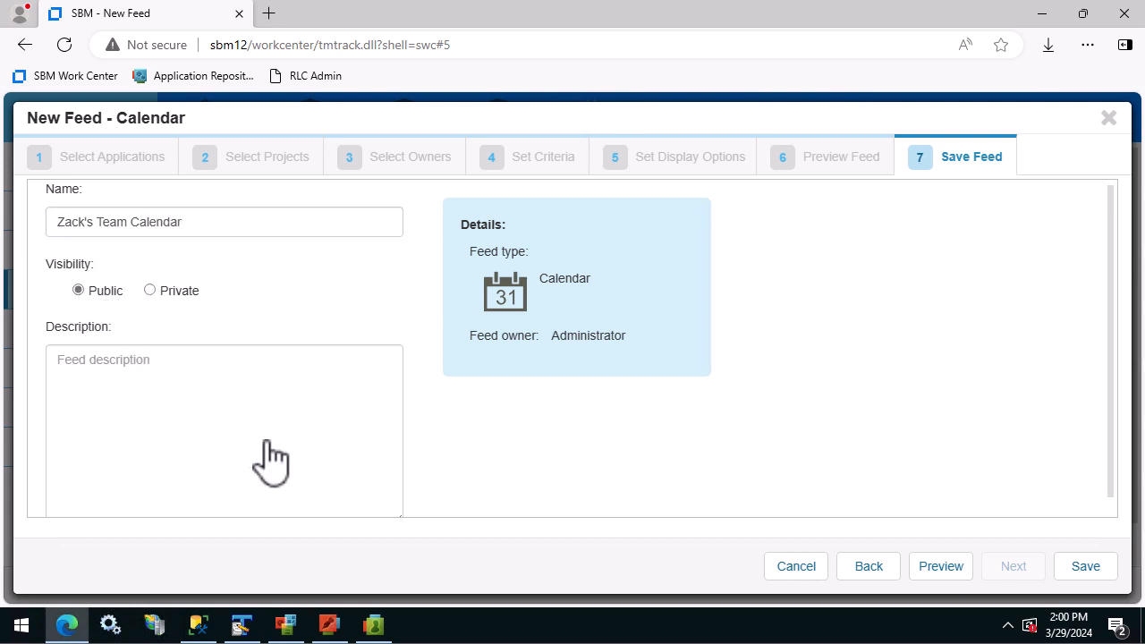
left_click(1084, 566)
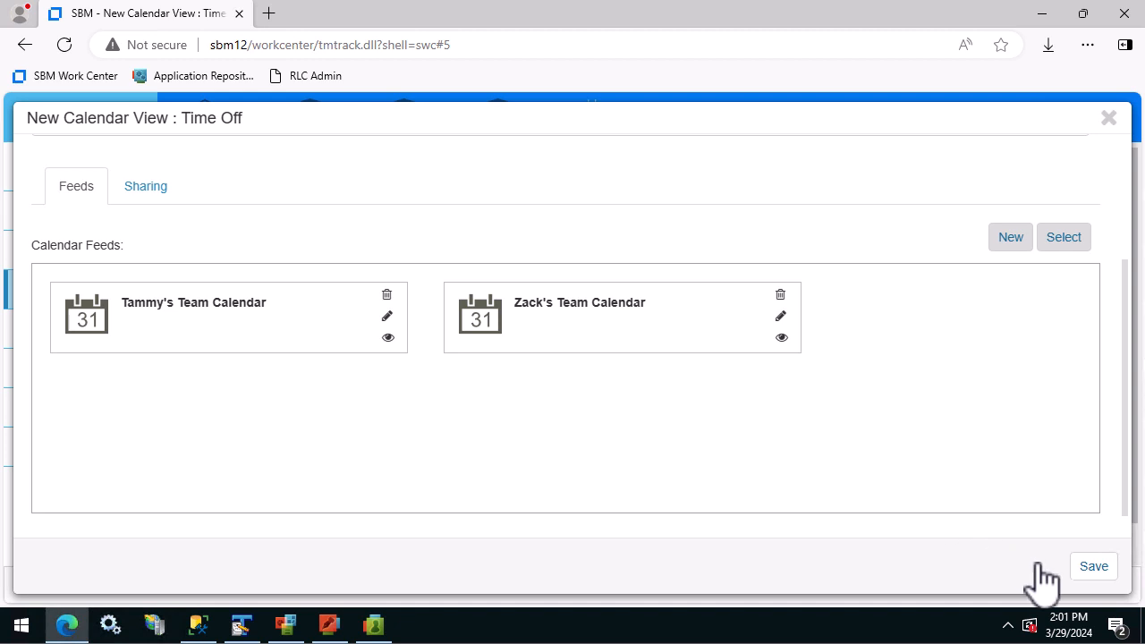
Save the calendar view with both team feeds and open the IT Schedule calendar
left_click(1107, 569)
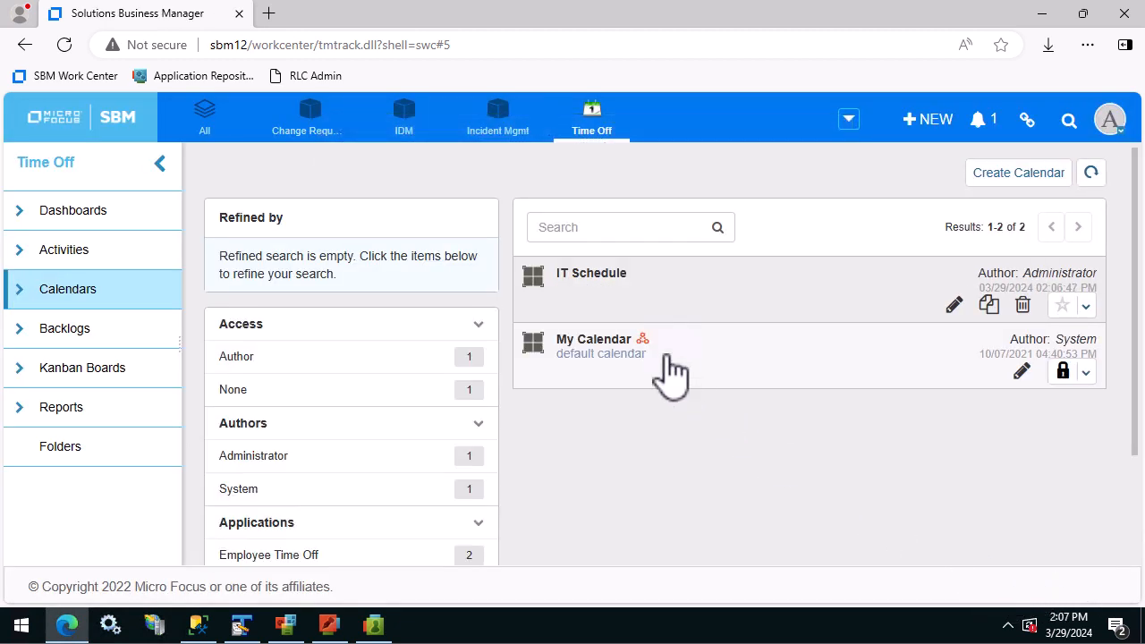
left_click(565, 285)
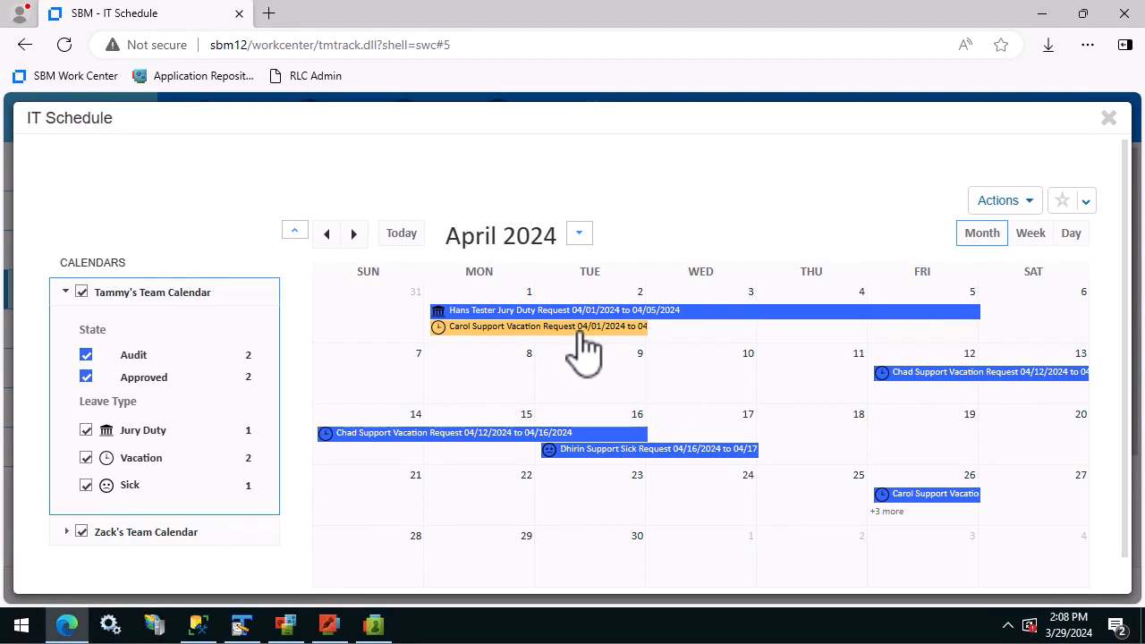
Expand the full list of events on April 26, 2024, and hide the second manager's team feed
mouse_move(581, 333)
left_click(890, 513)
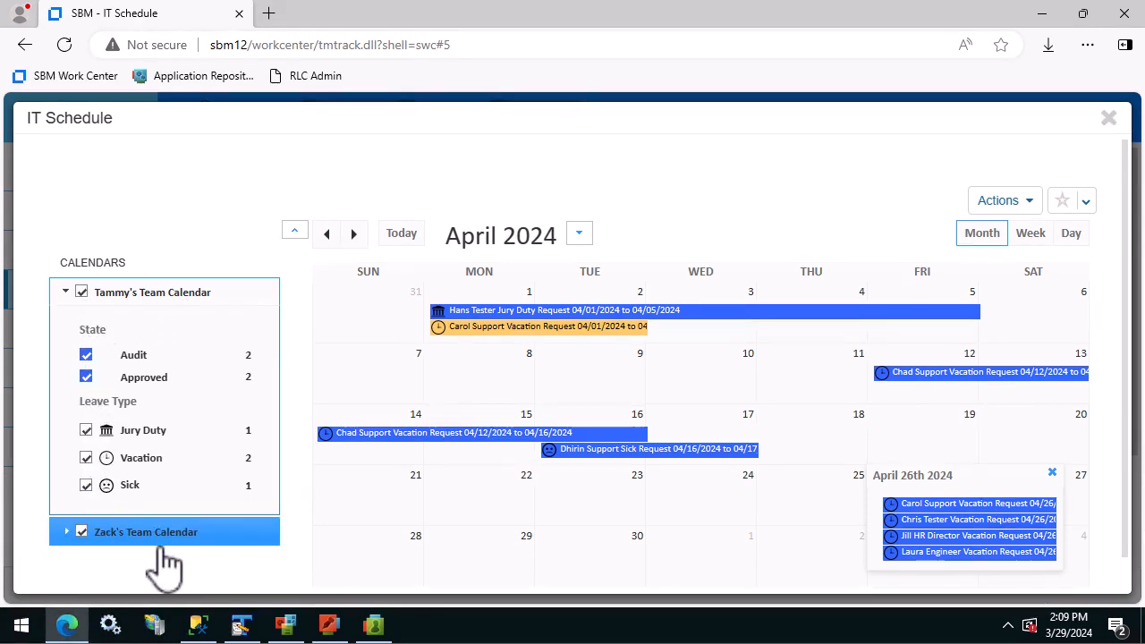
left_click(88, 536)
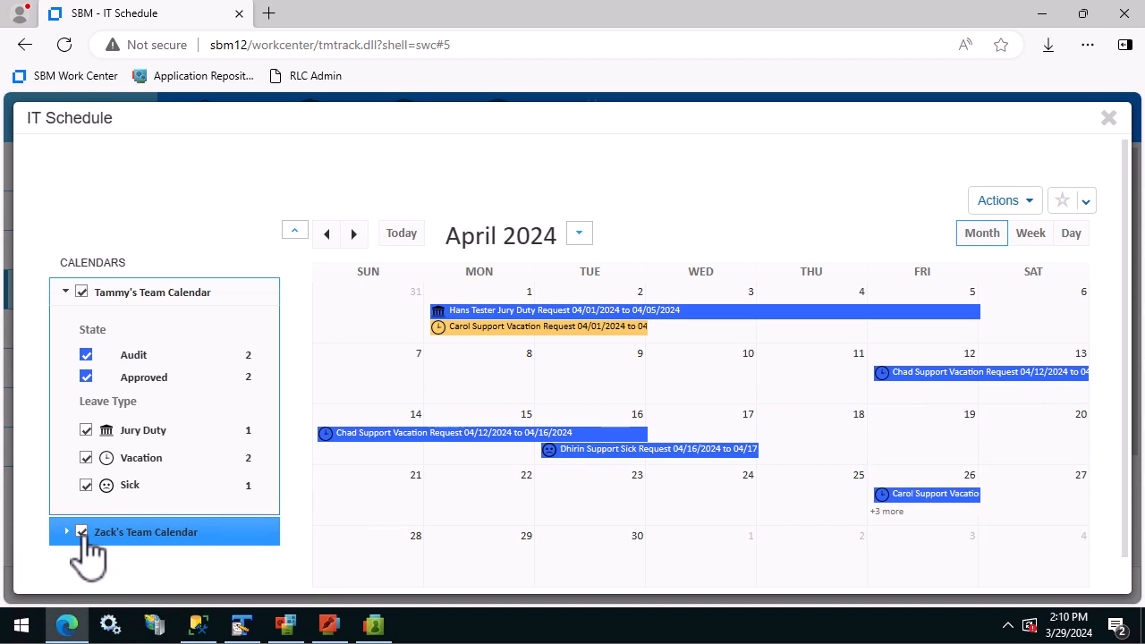
left_click(82, 533)
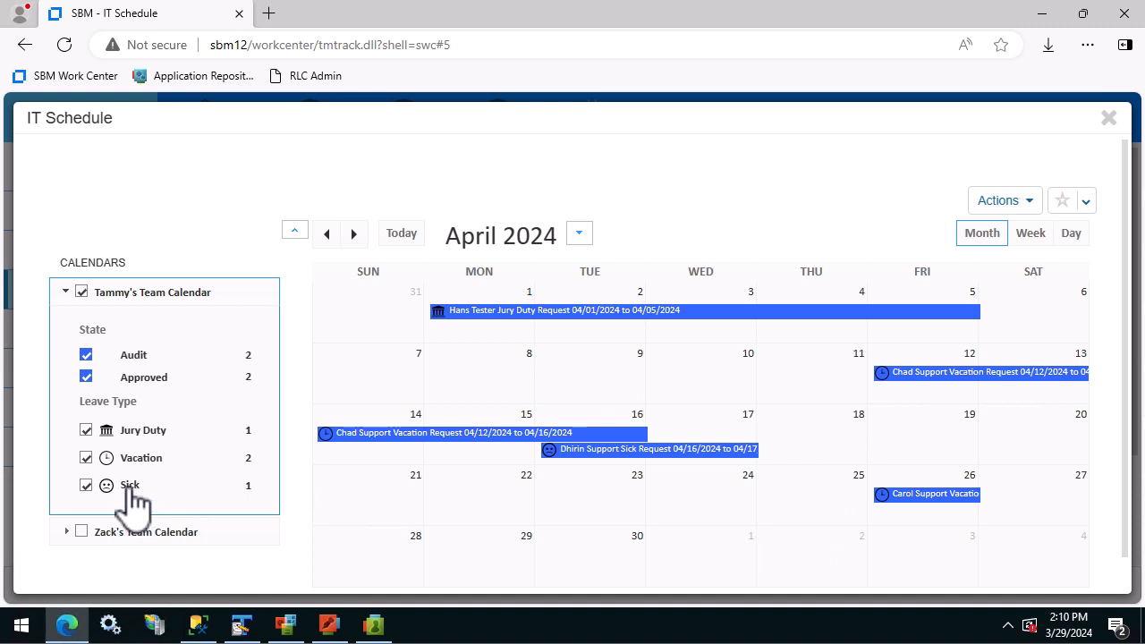
Hide Vacation and Jury Duty events in the first manager's team feed, and show the second manager's team feed
left_click(86, 457)
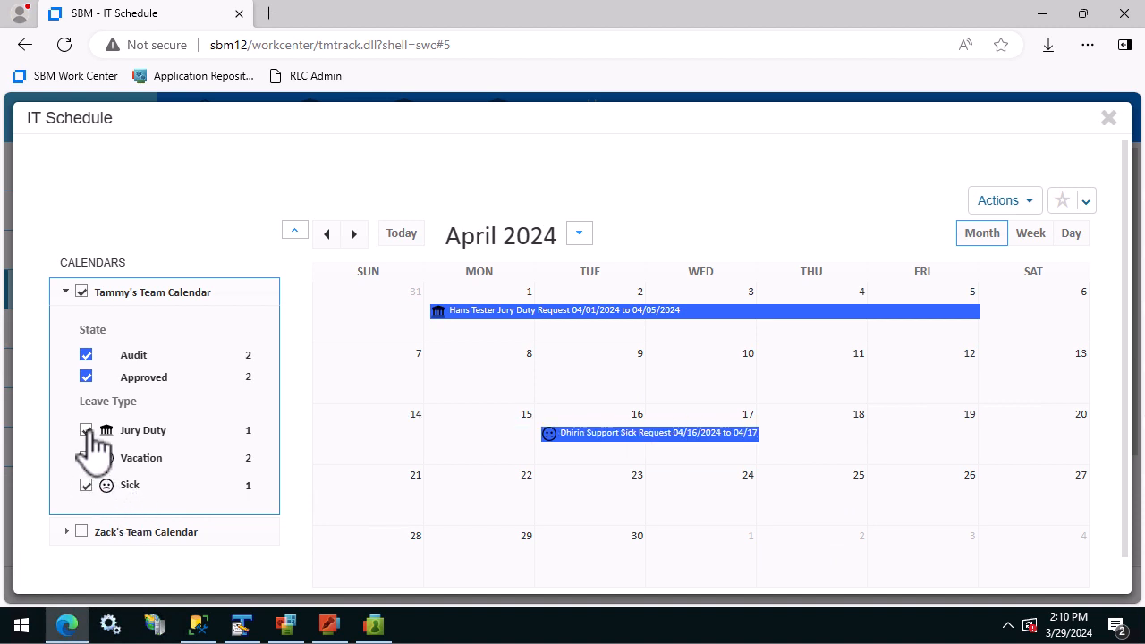
left_click(86, 430)
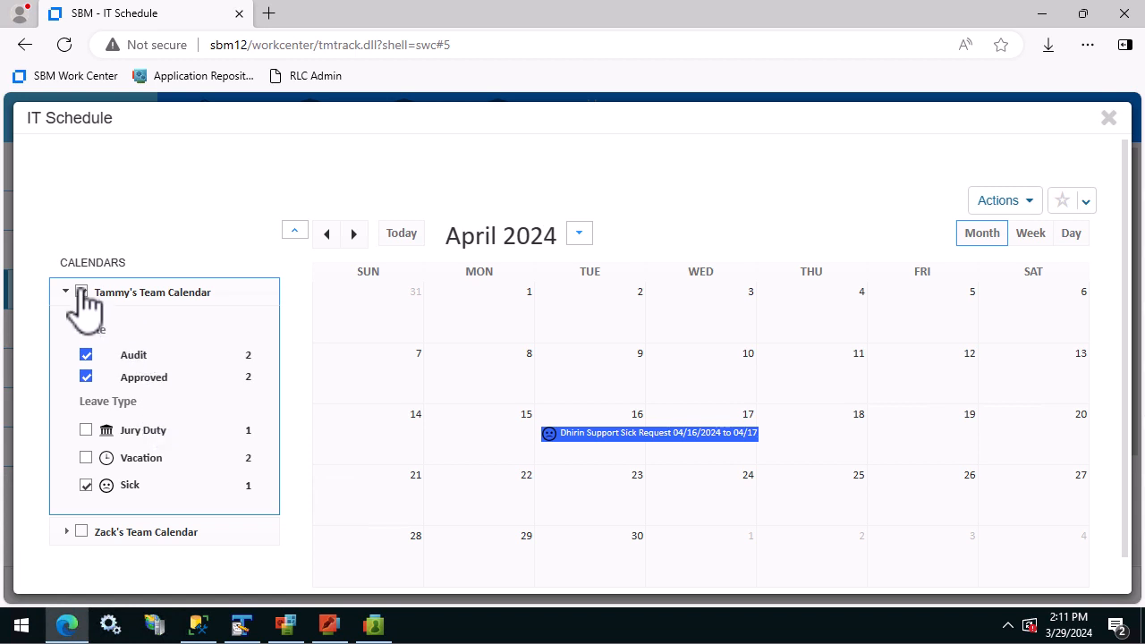
left_click(68, 535)
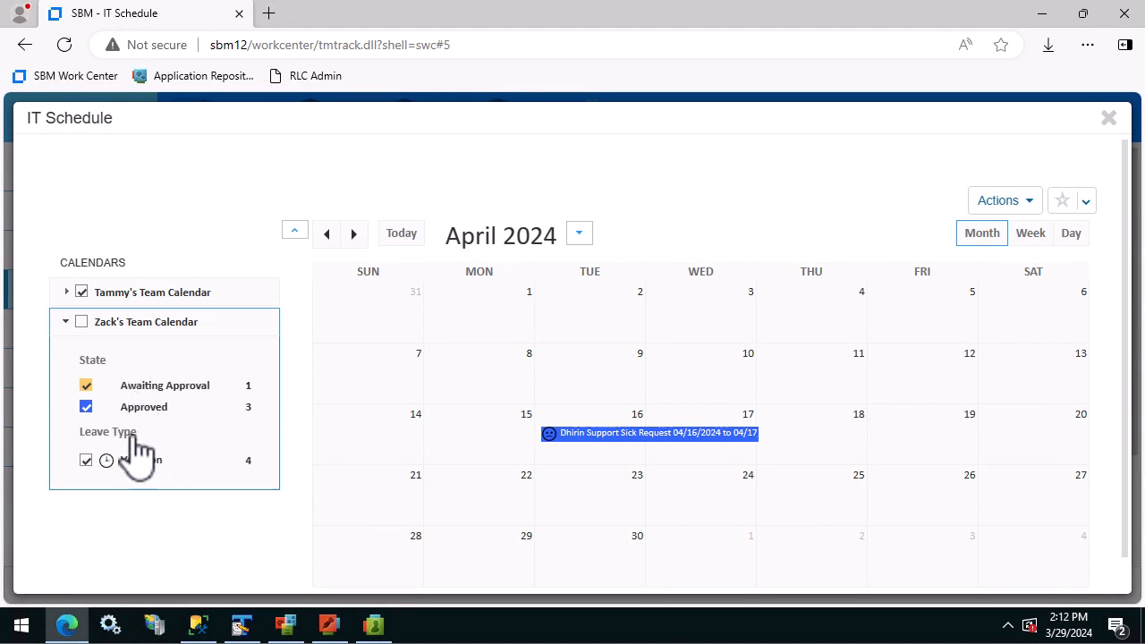
left_click(81, 322)
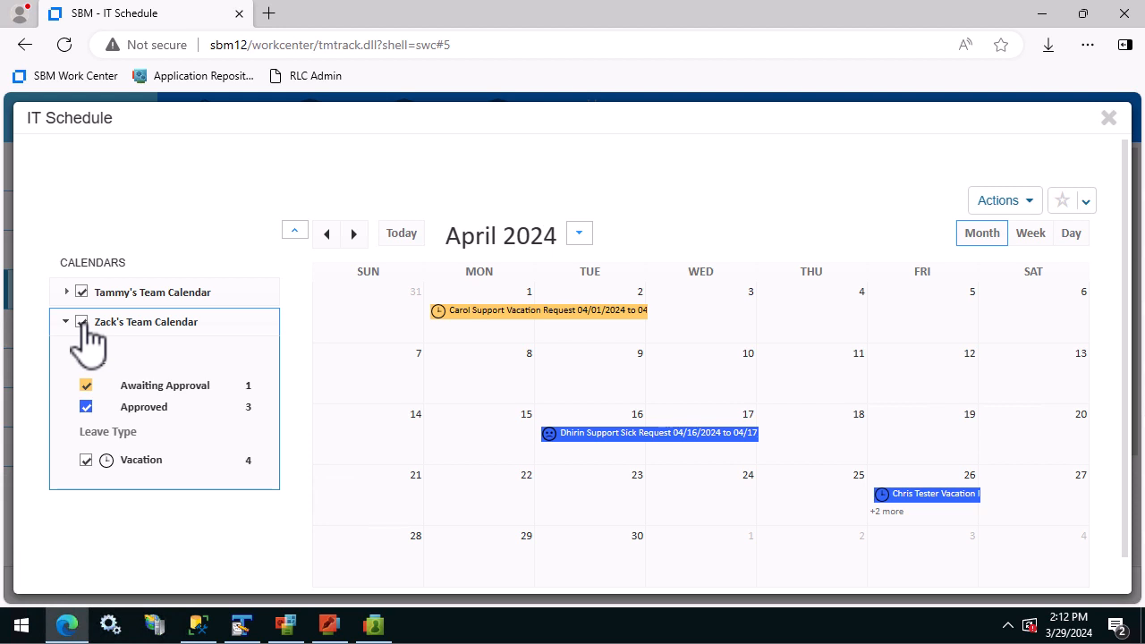
Show Jury Duty and Vacation events again in the first manager's team feed, and close the IT Schedule calendar
left_click(71, 295)
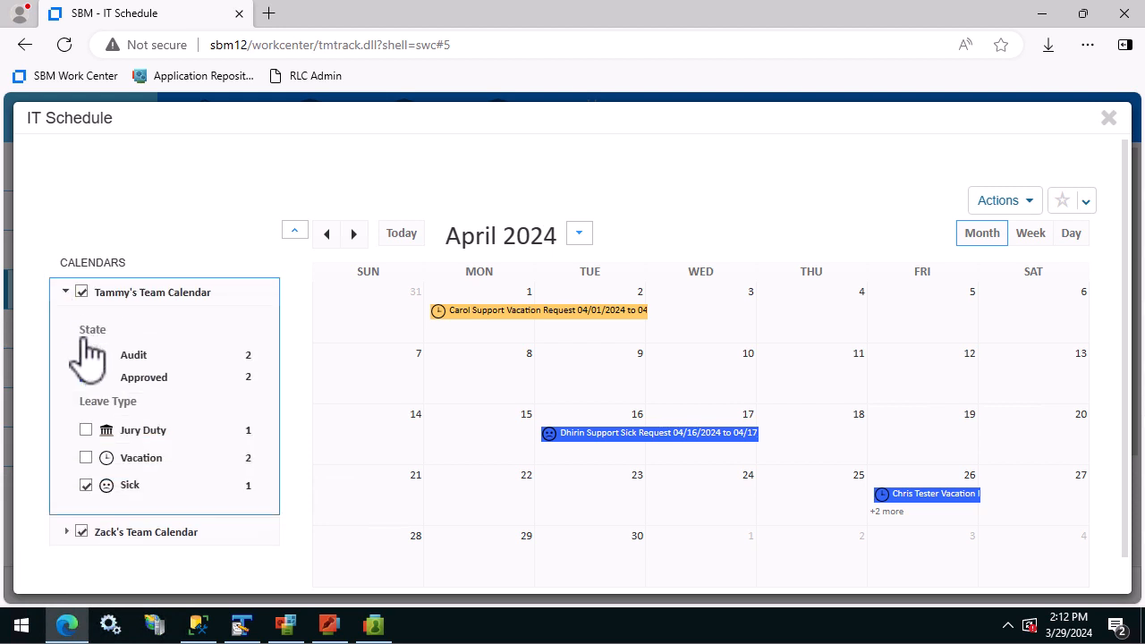
left_click(86, 431)
left_click(86, 458)
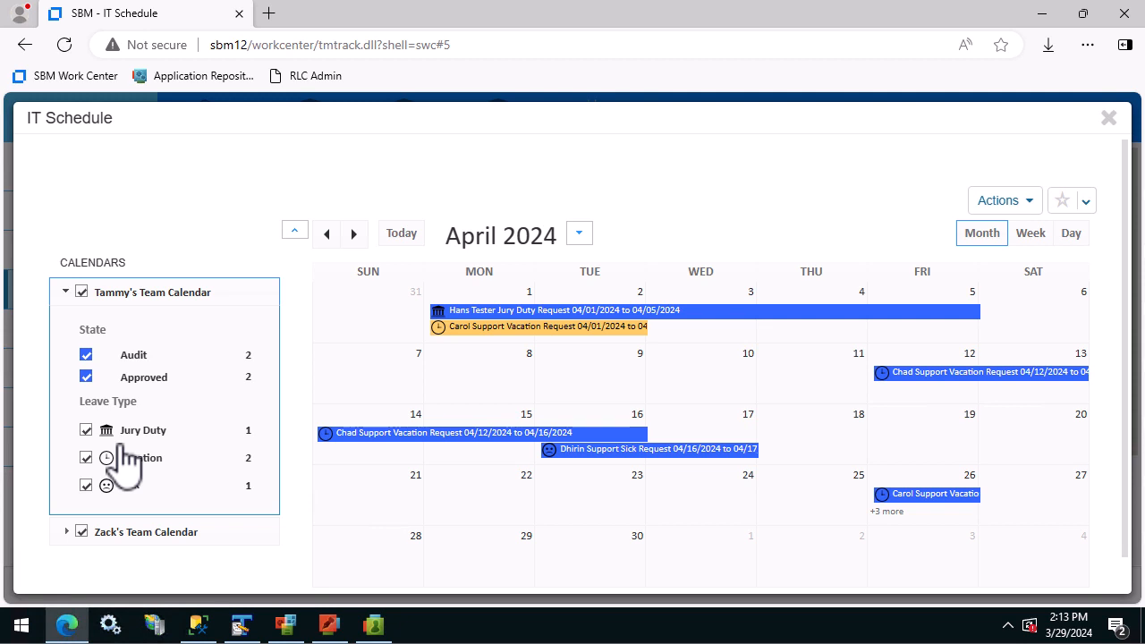
left_click(1108, 118)
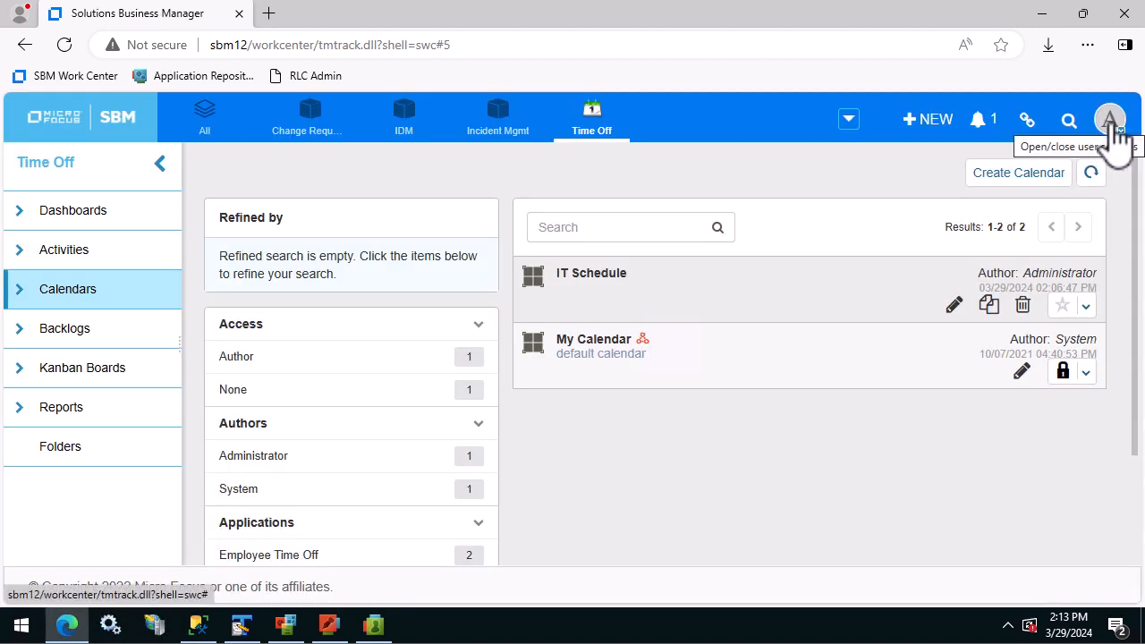
Edit the IT Schedule calendar view and share it with the IDM Manager and IDM Team groups
left_click(953, 306)
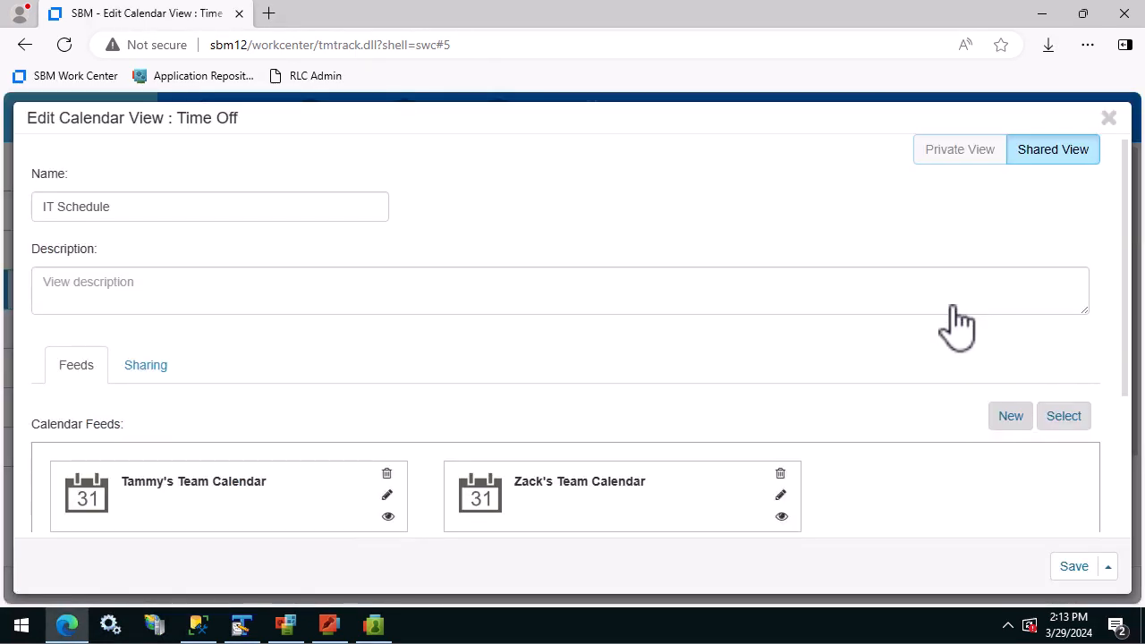
left_click(143, 375)
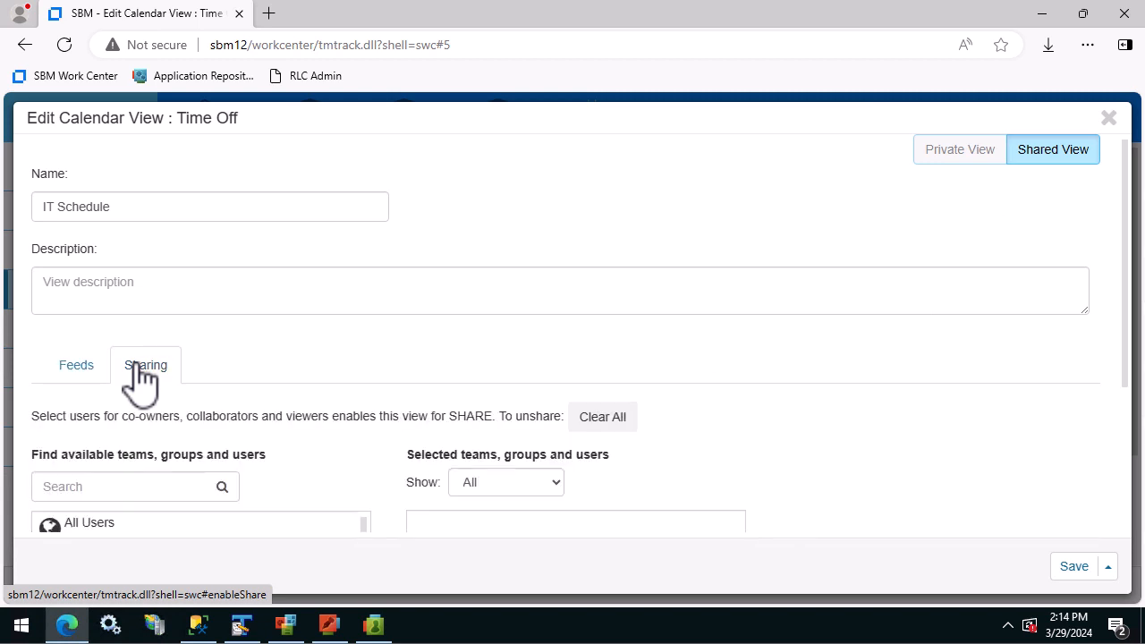
scroll(134, 364, "down", 3)
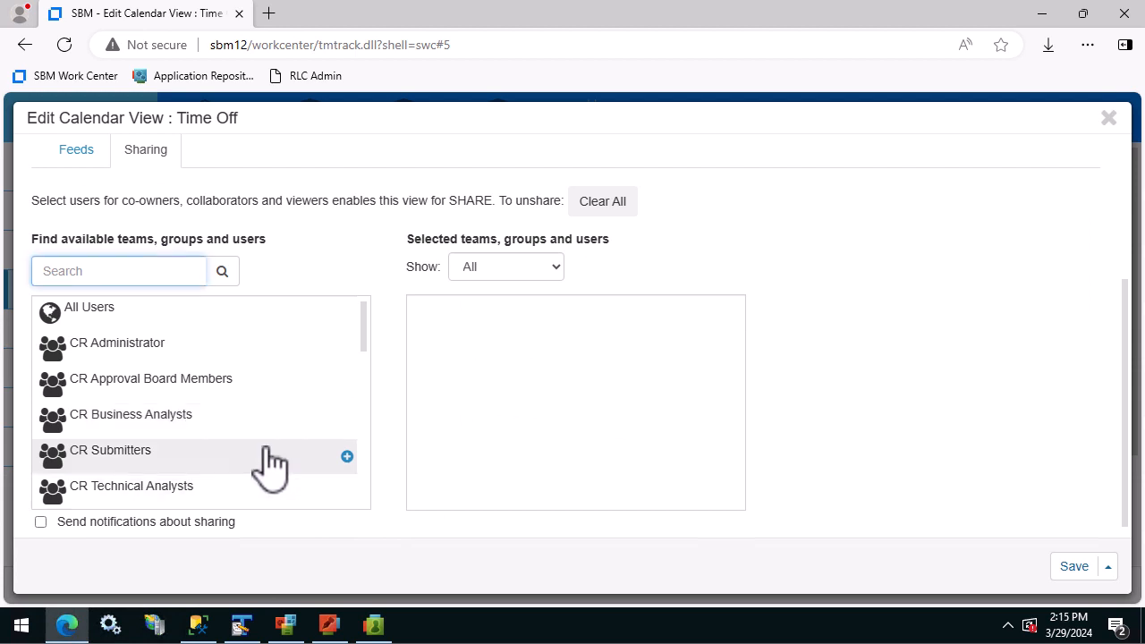
left_click(143, 275)
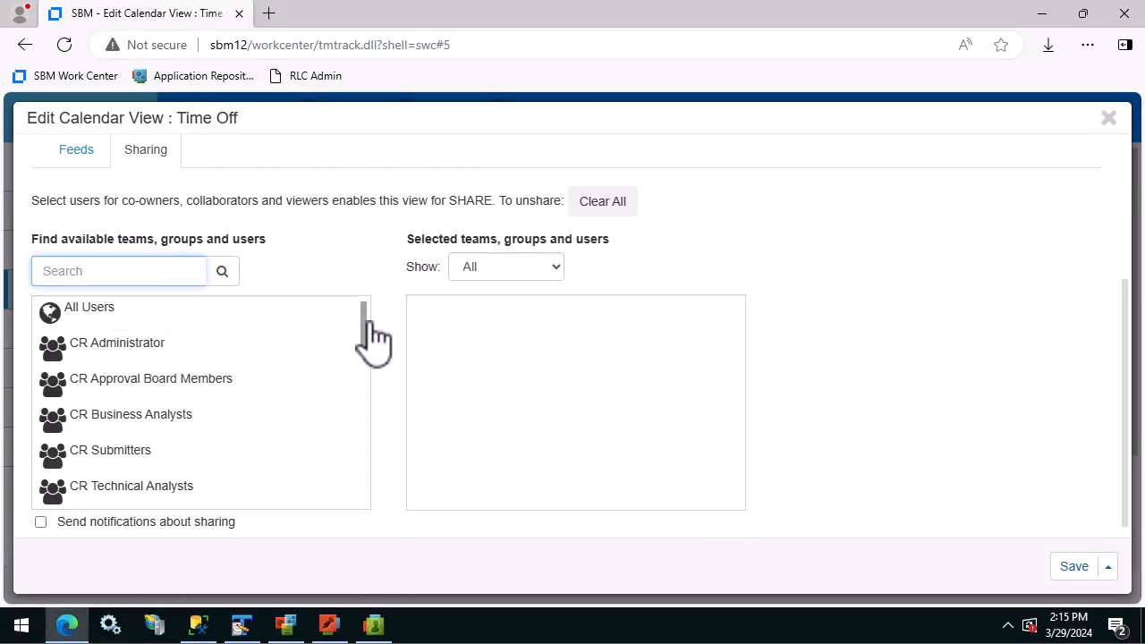
left_click_drag(373, 350, 370, 396)
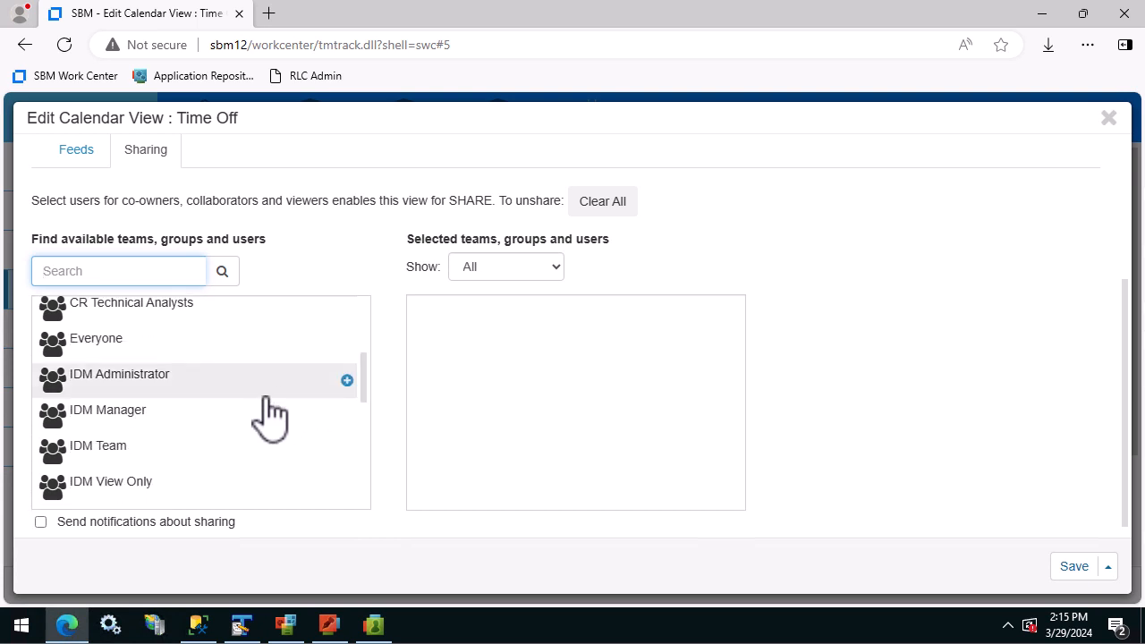
mouse_move(269, 414)
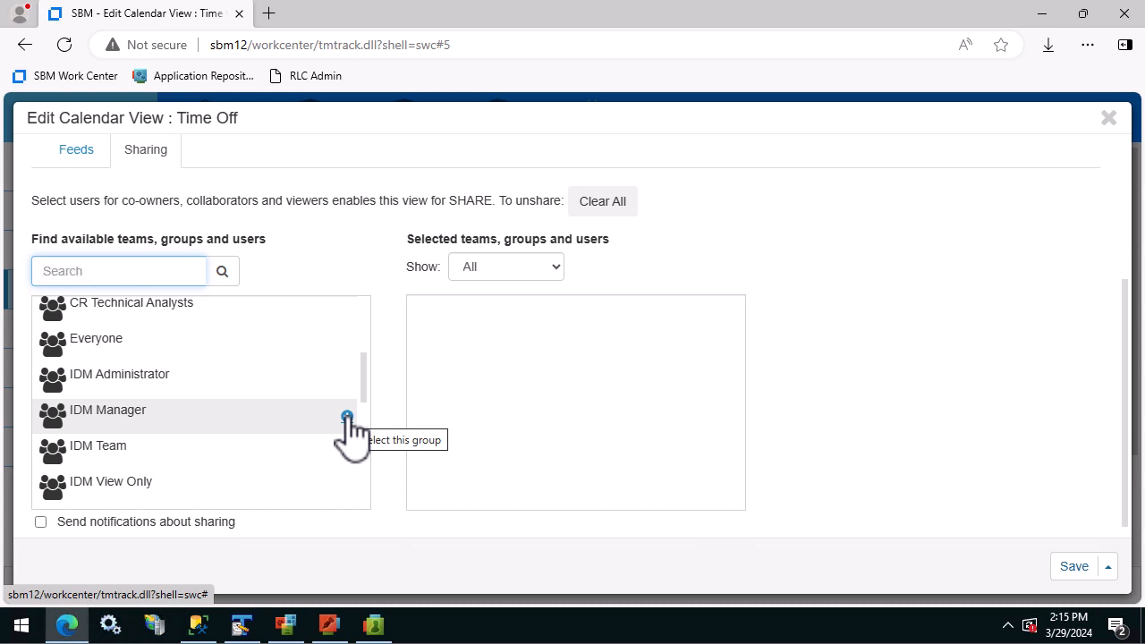
left_click(346, 417)
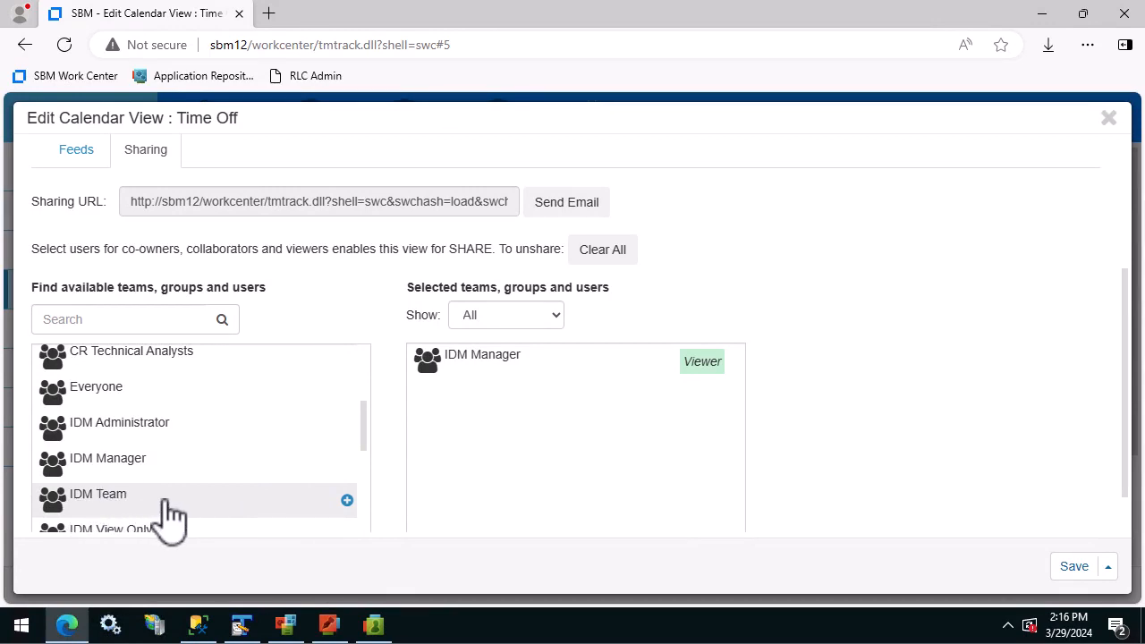
left_click(347, 501)
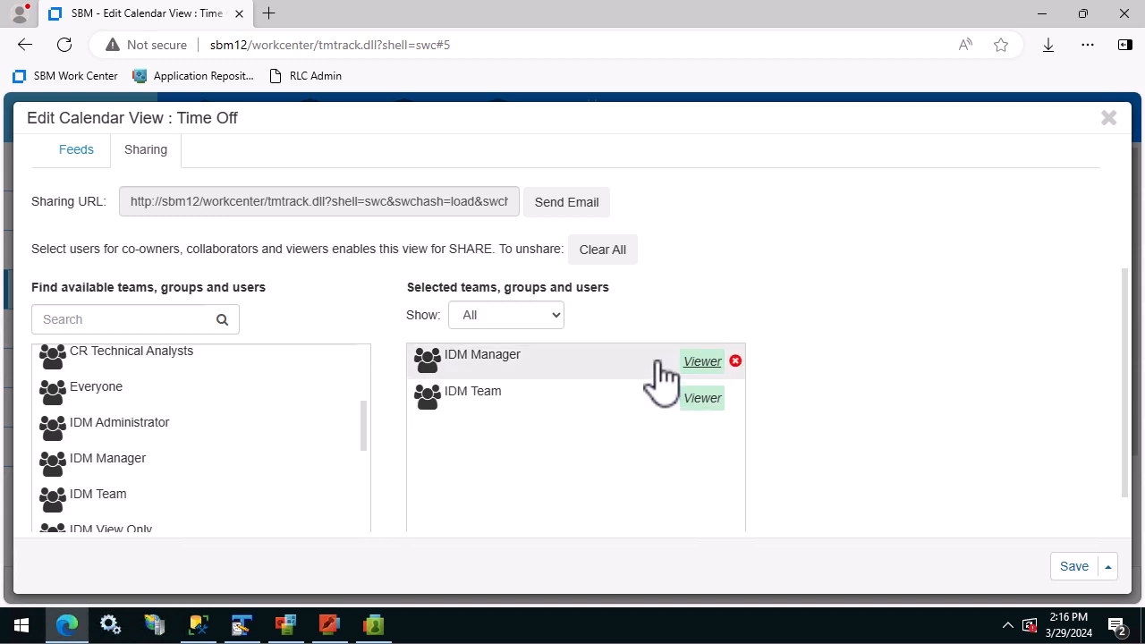
Change the IDM Manager group's sharing role to Collaborator
left_click(705, 367)
left_click(708, 376)
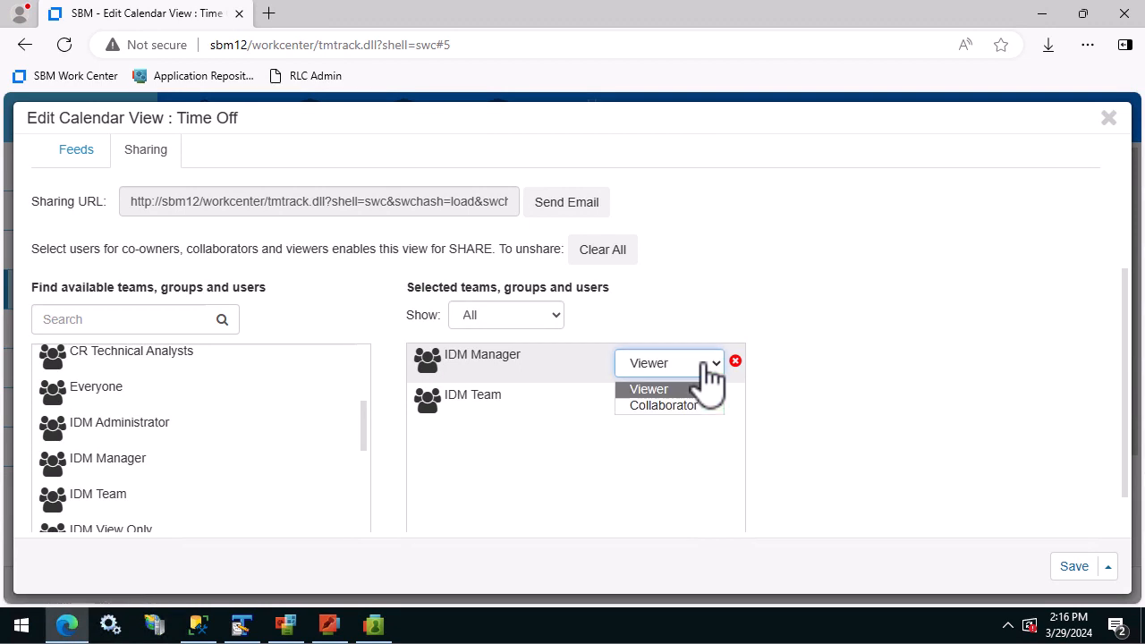
left_click(662, 406)
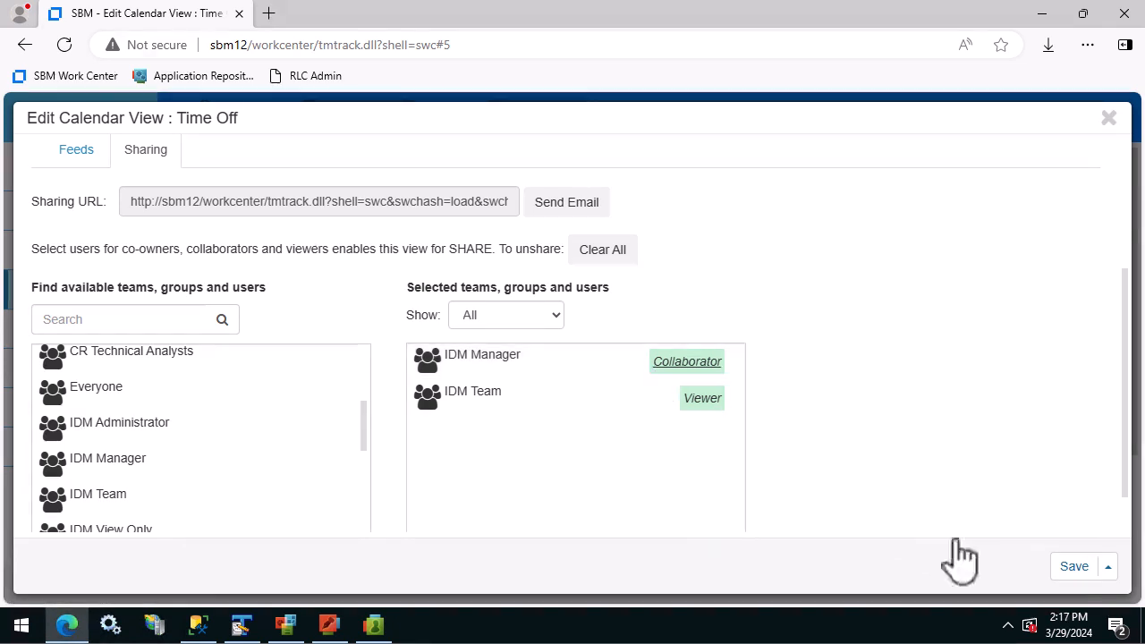
Save the shared calendar view and mark IT Schedule as a favorite
left_click(1071, 566)
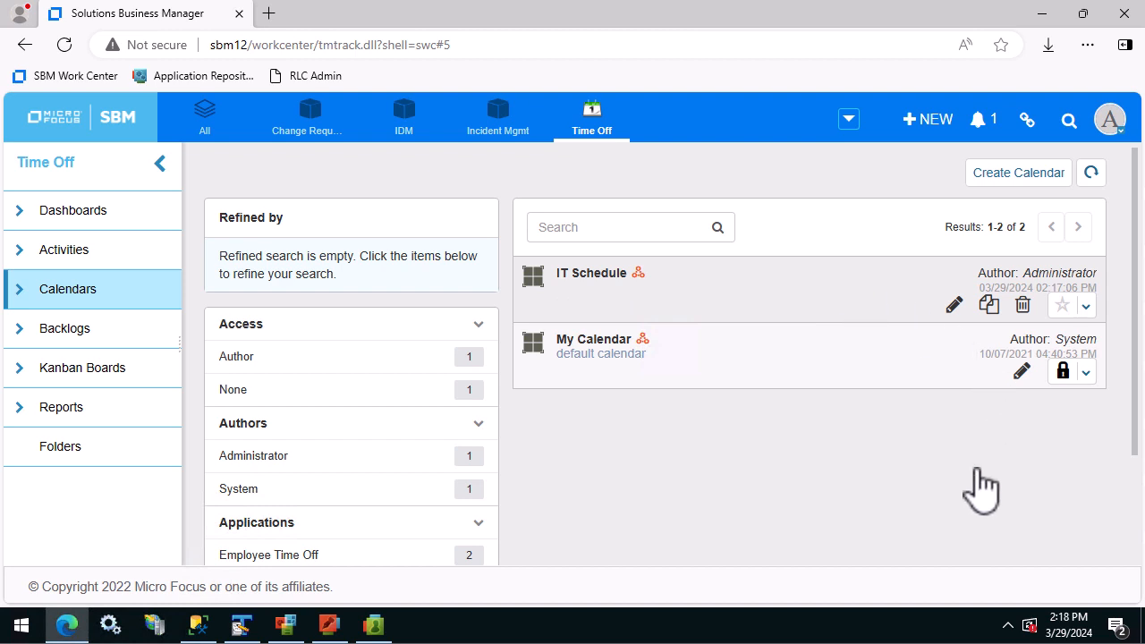
left_click(1065, 308)
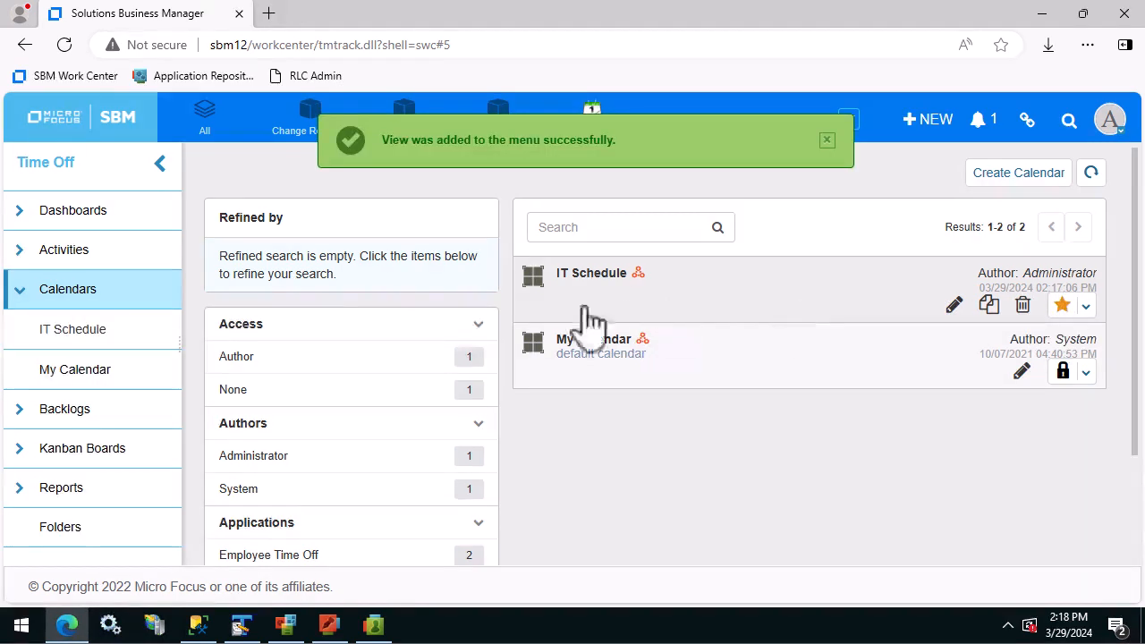